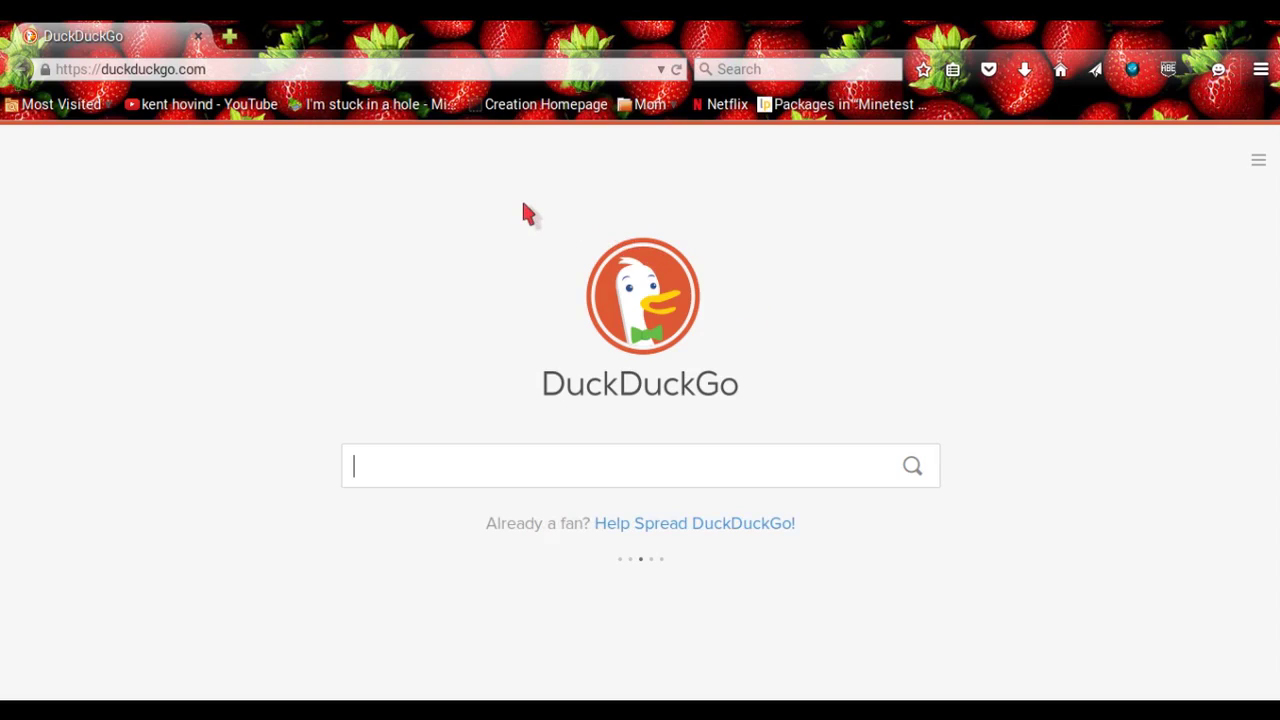
Go to the Minetest website at minetest.net.
drag(249, 68, 20, 74)
key(BackSpace)
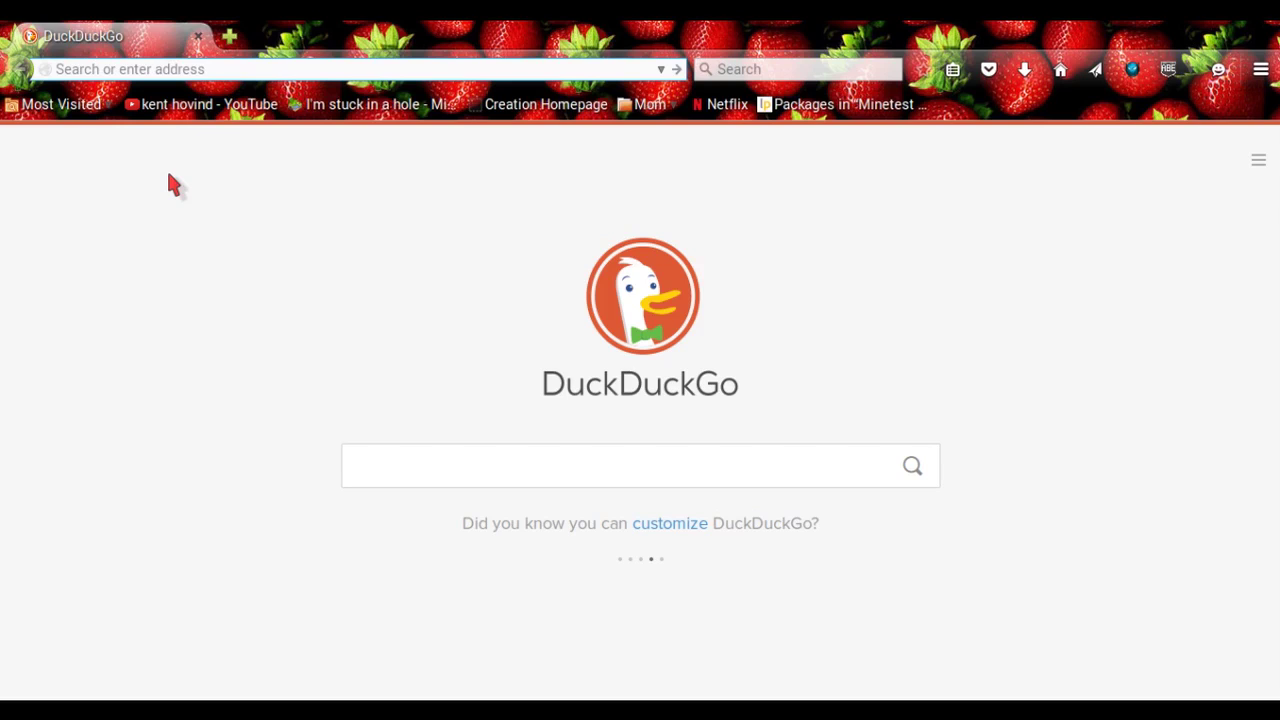
text(Min)
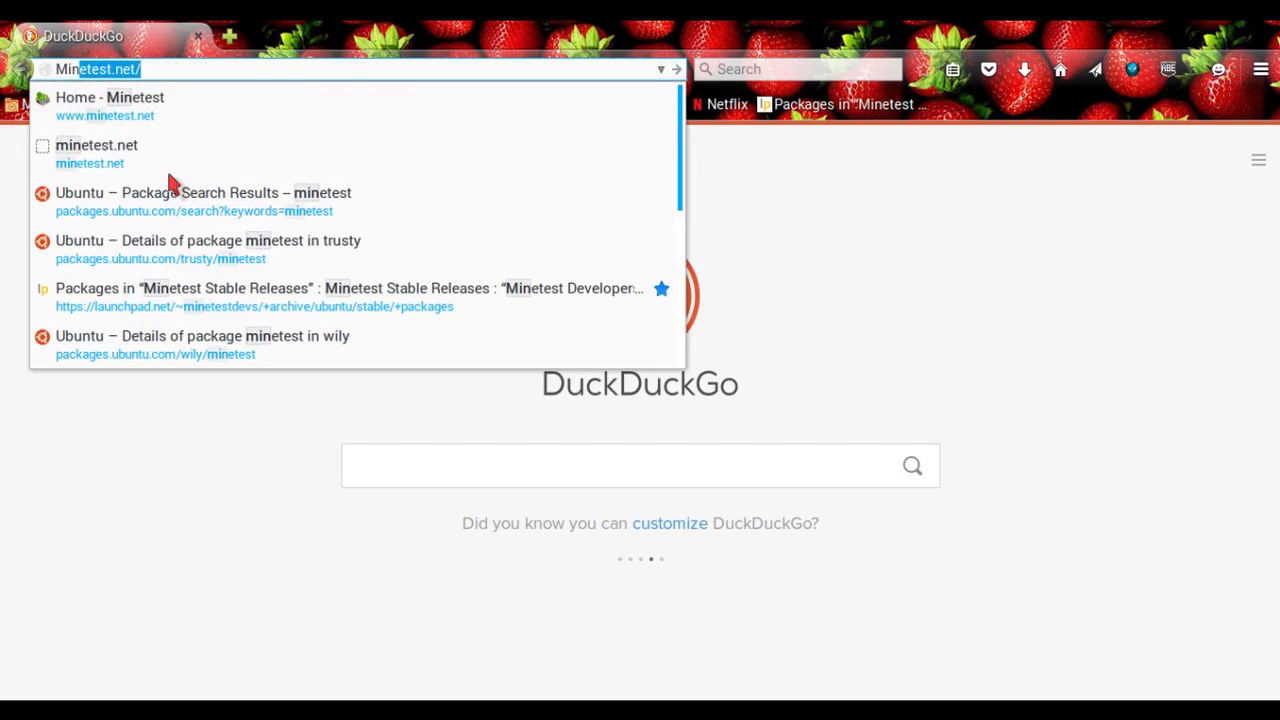
text(etest.)
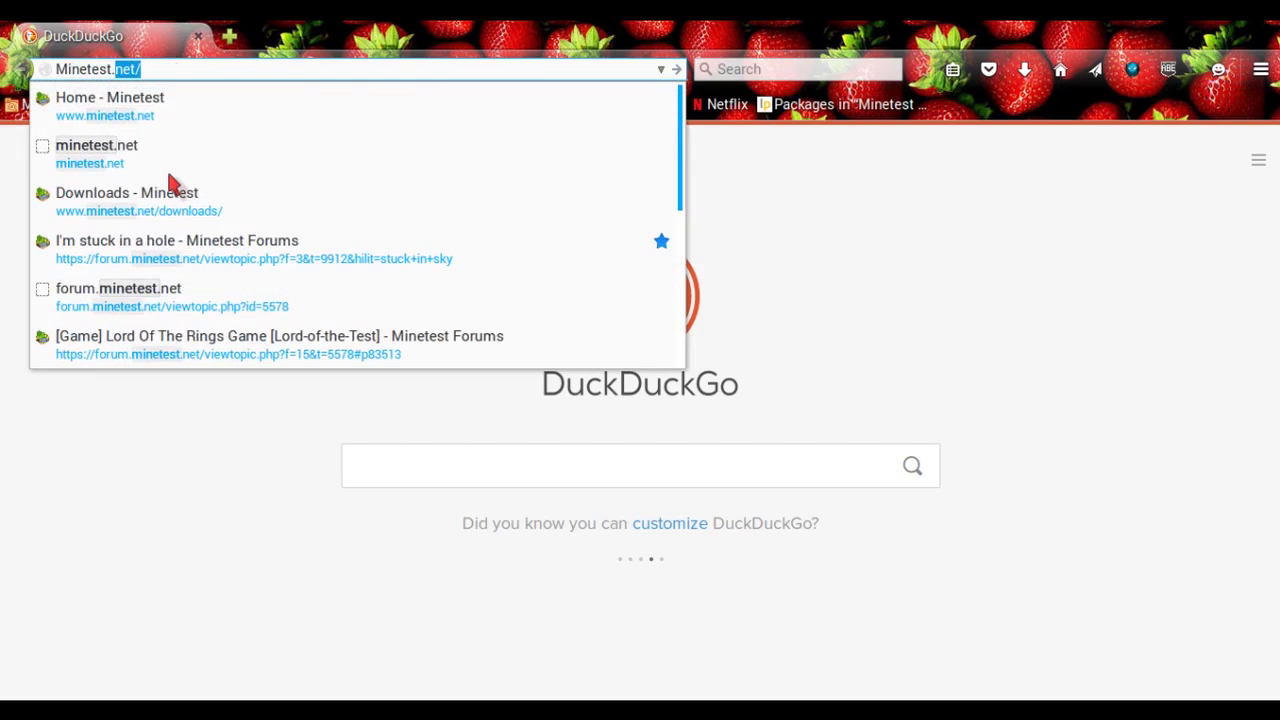
text(net)
key(Return)
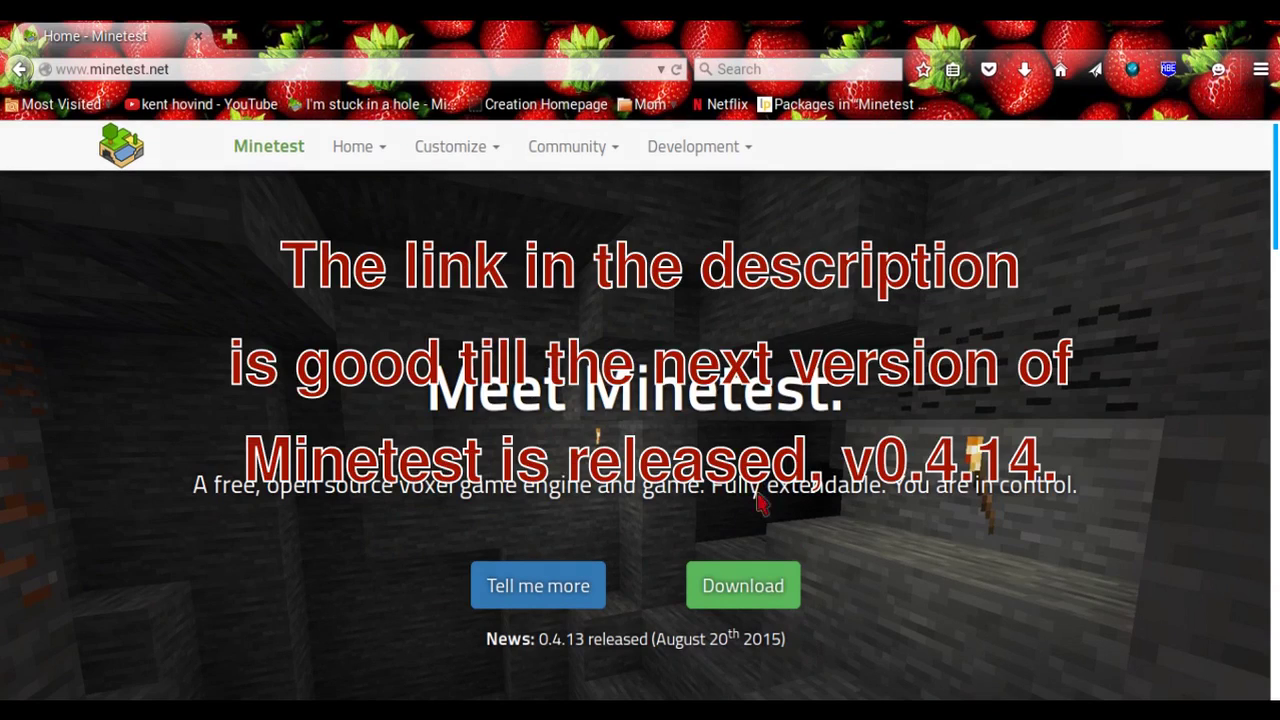
Download the recommended MSVC 32-bit build of Minetest 0.4.13 for Windows from the site's downloads page, saving the zip file.
click(777, 572)
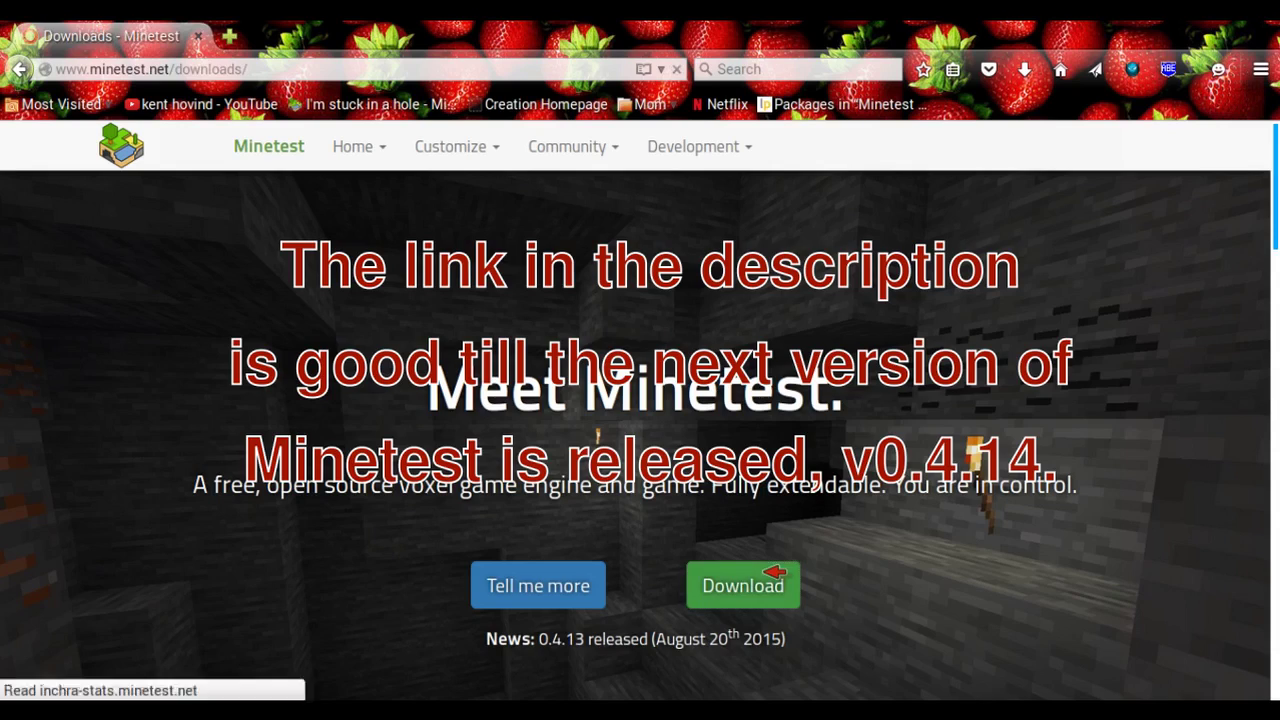
scroll(580, 390, down, 5)
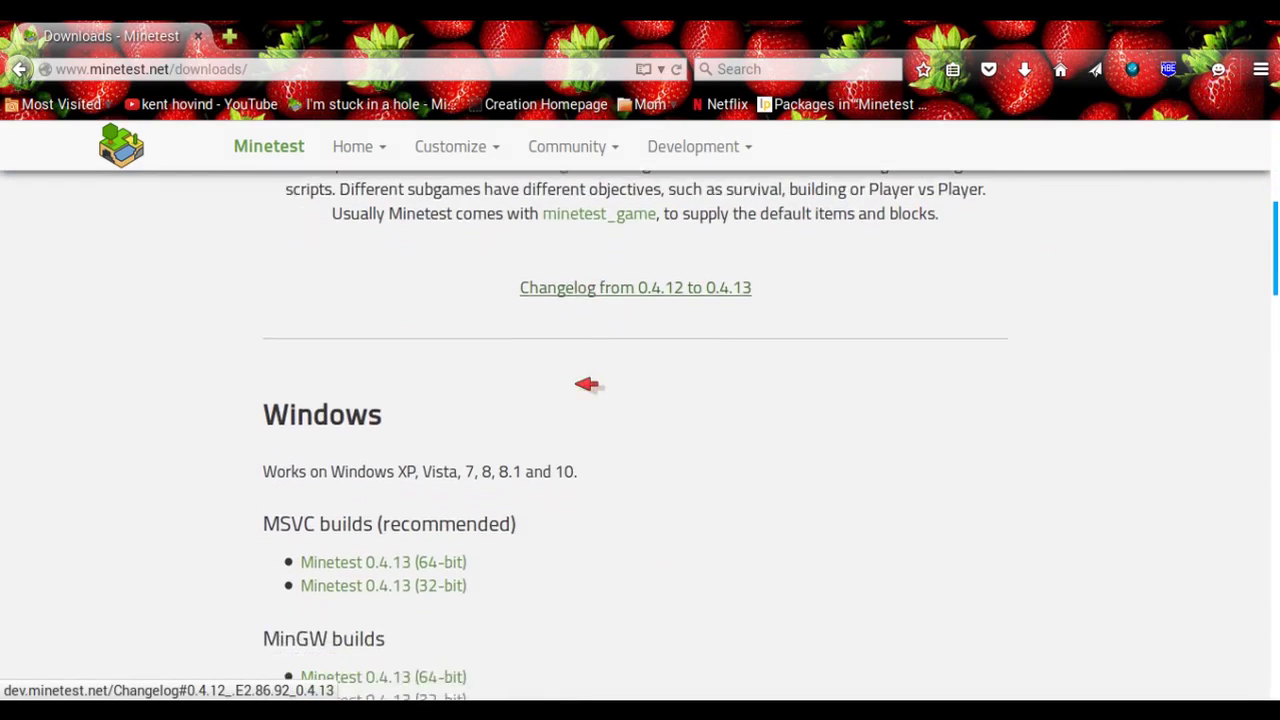
scroll(466, 292, down, 2)
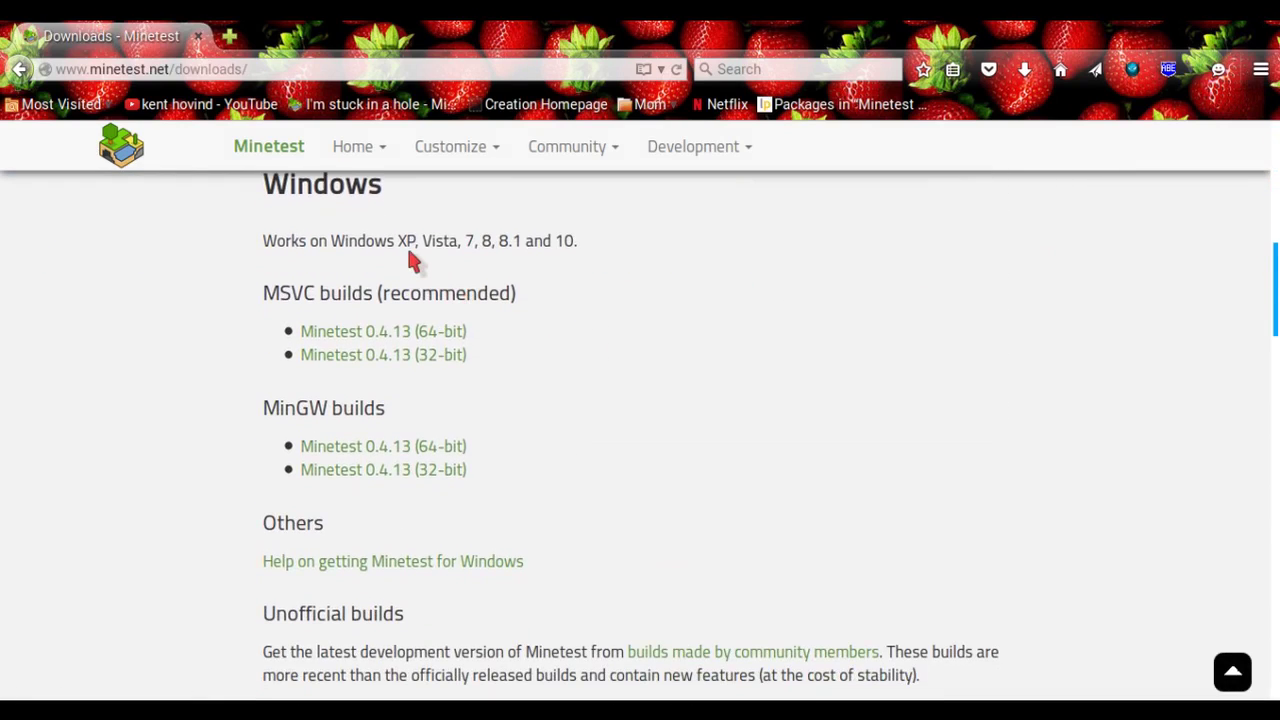
scroll(415, 272, up, 1)
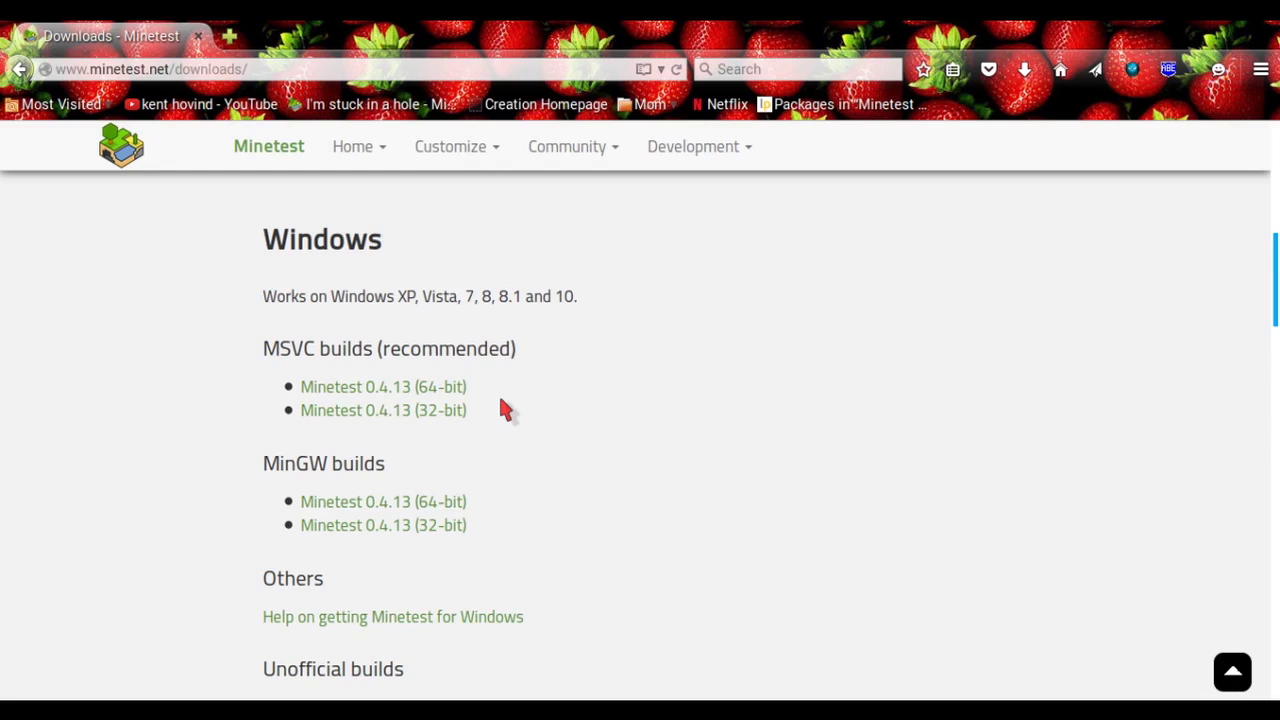
click(456, 410)
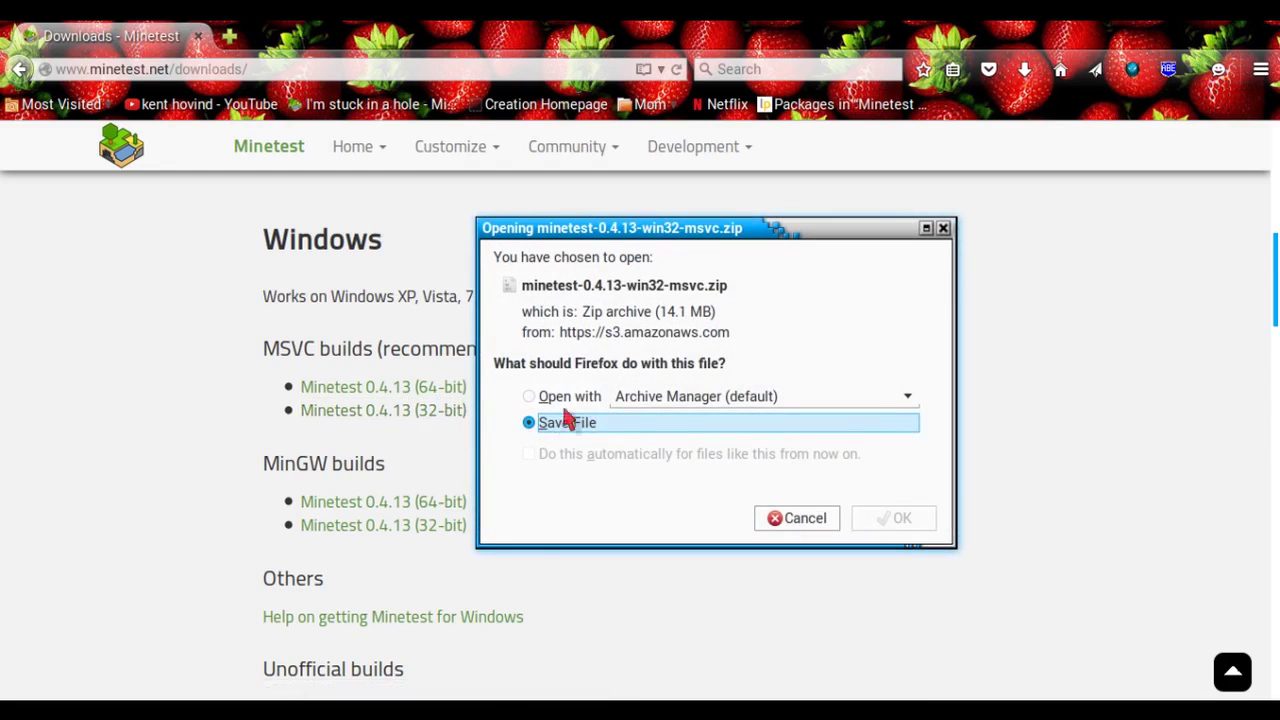
click(885, 522)
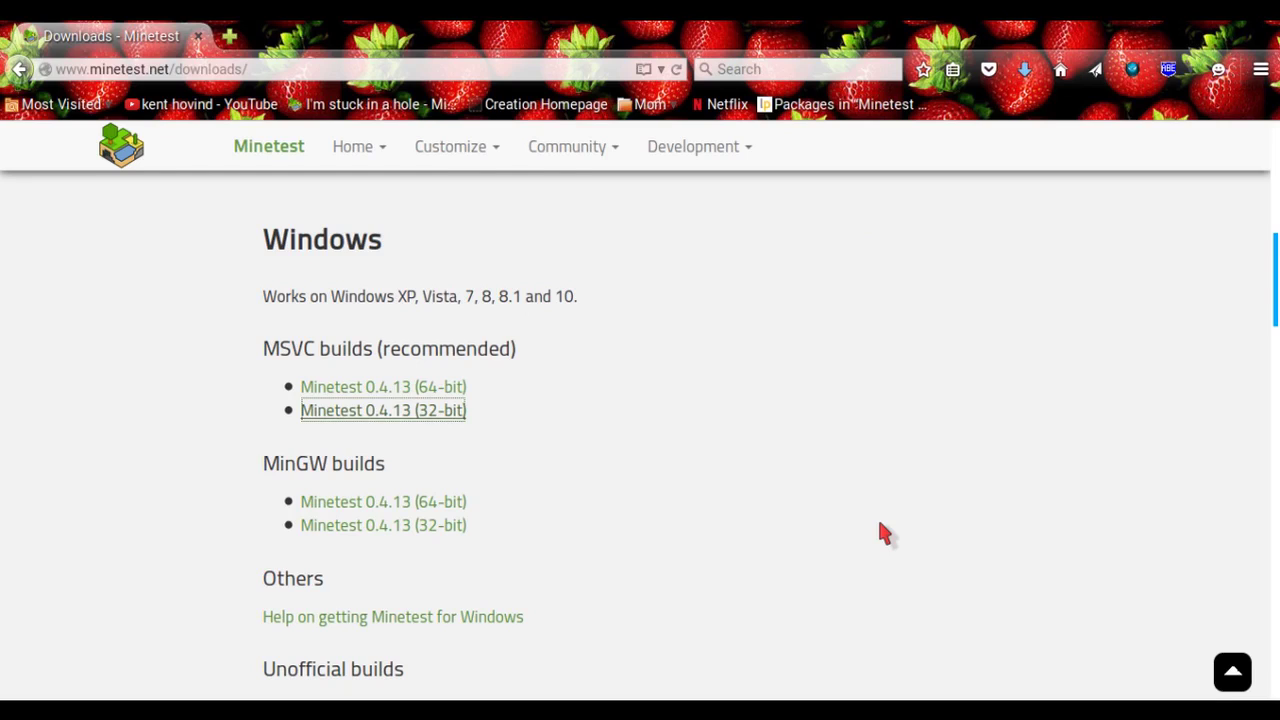
Show the newest minetest-0.4.13-win32-msvc.zip download in its containing folder and extract it there.
click(1025, 80)
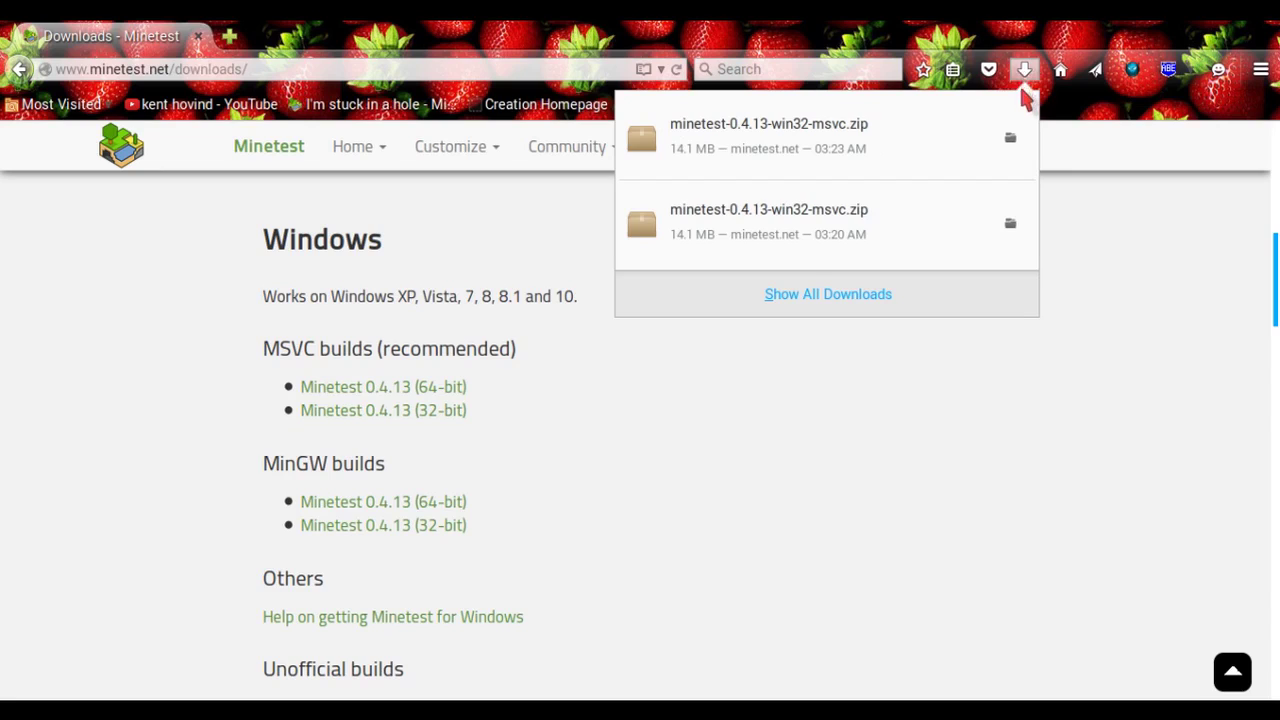
click(1023, 91)
click(1022, 72)
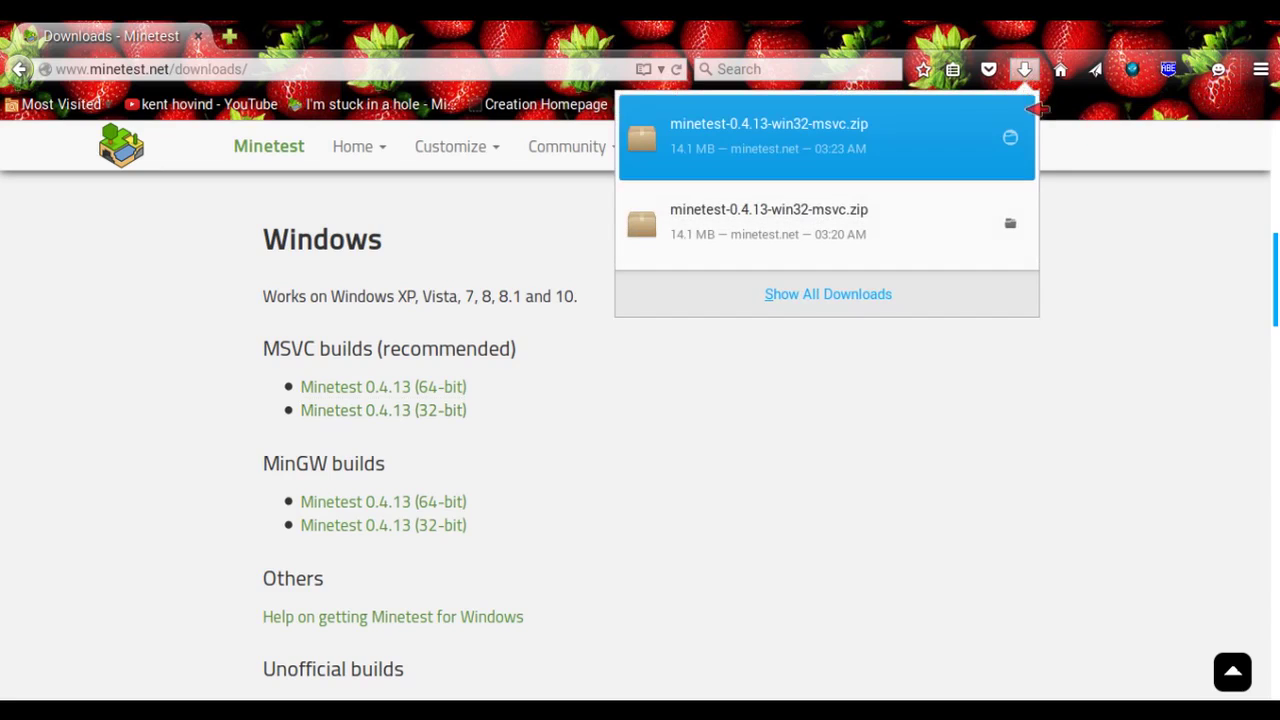
click(1012, 138)
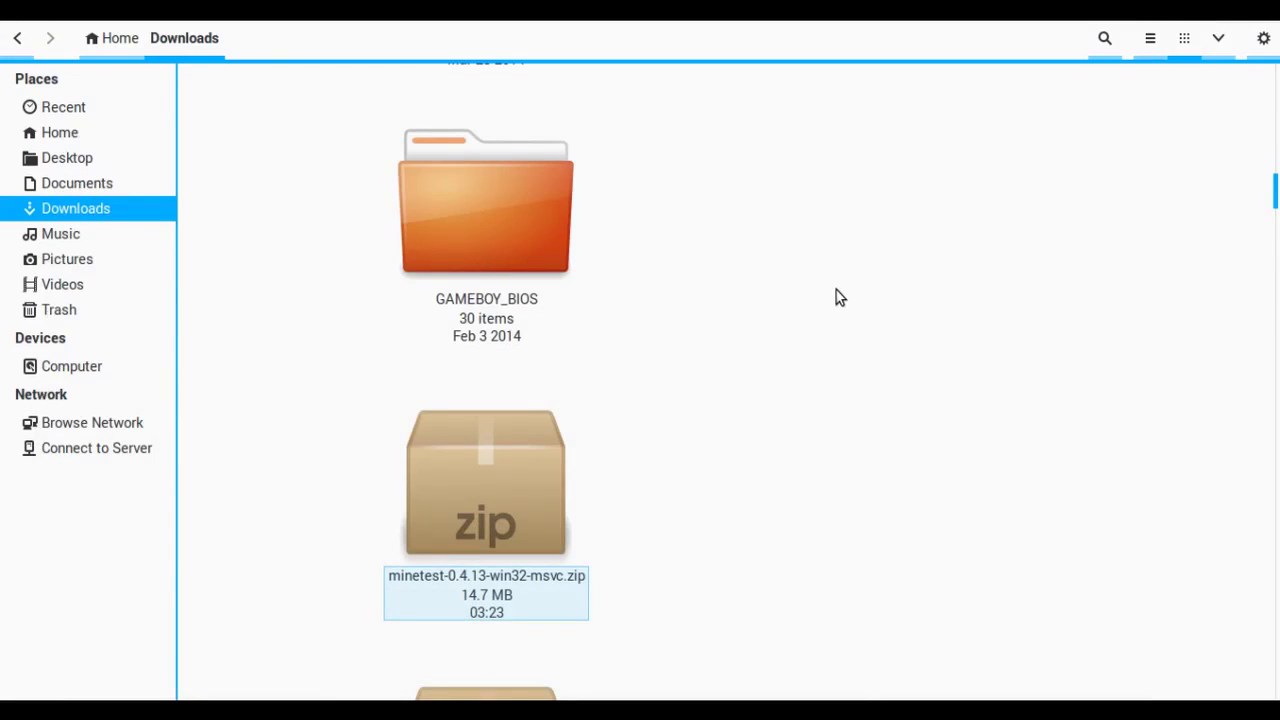
right_click(485, 487)
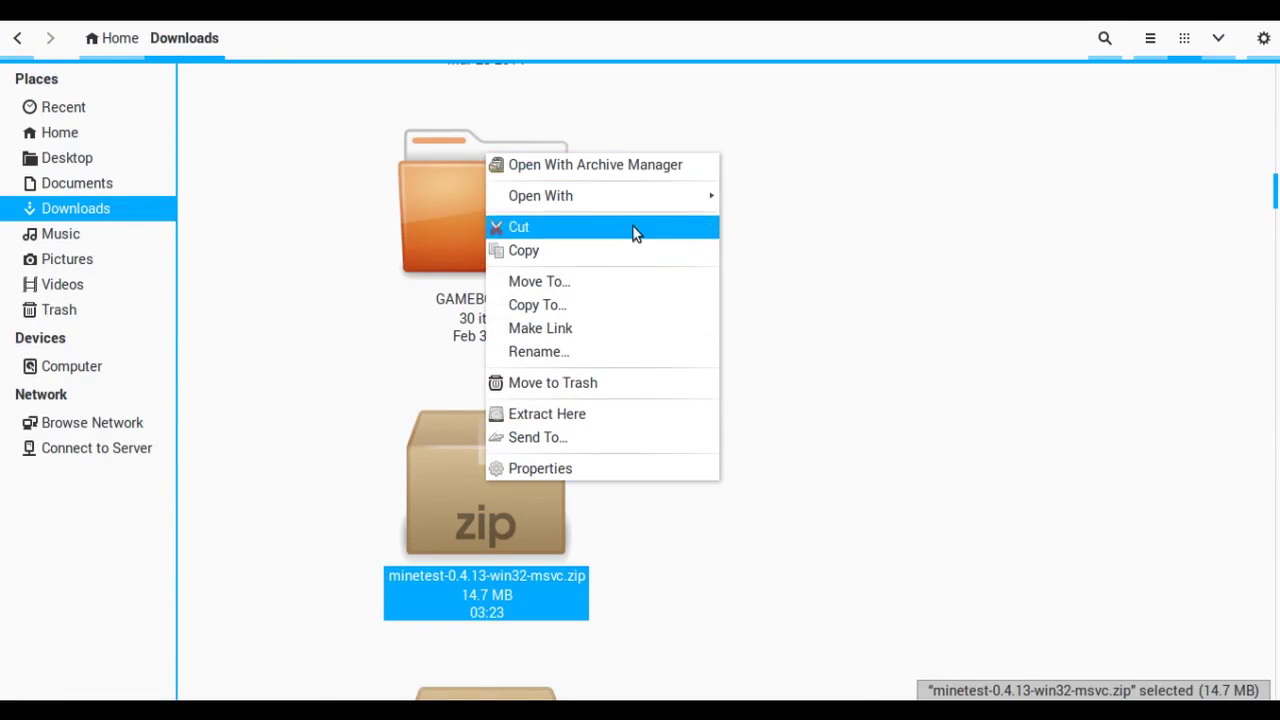
click(612, 424)
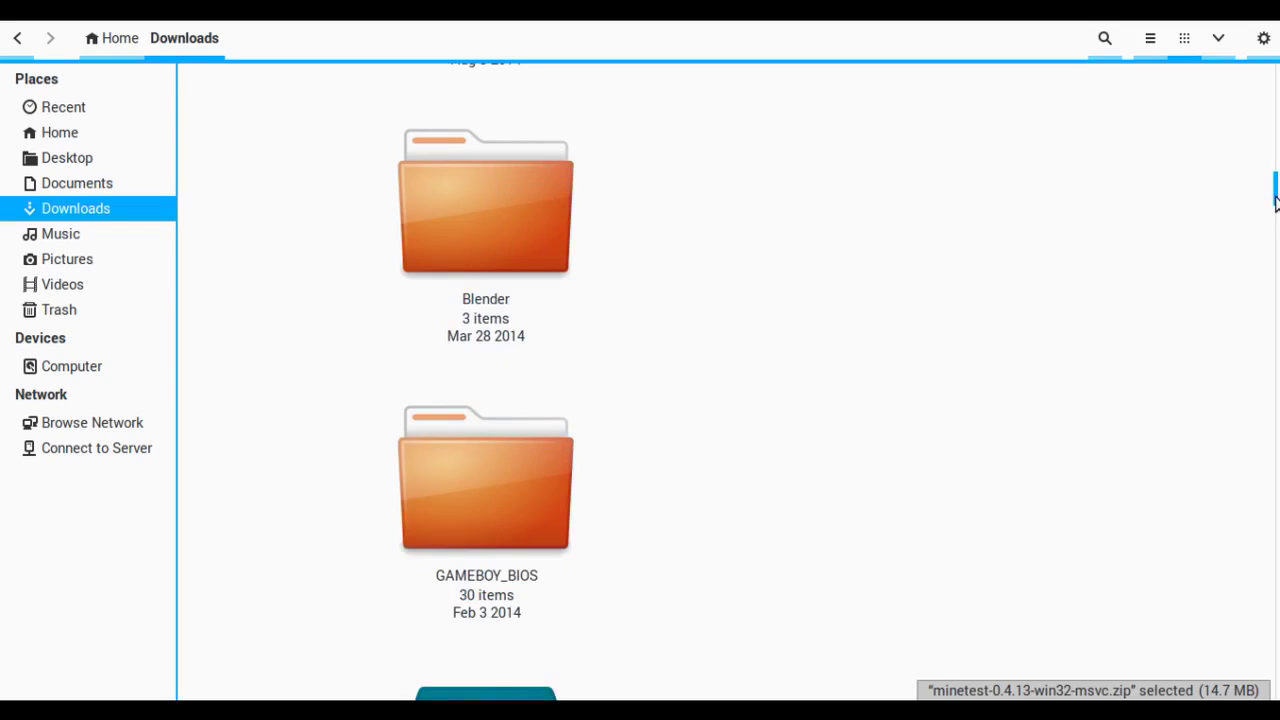
Open the extracted minetest-0.4.13 (2) folder and shrink its icons so the whole contents fit in view.
drag(1275, 200, 1275, 88)
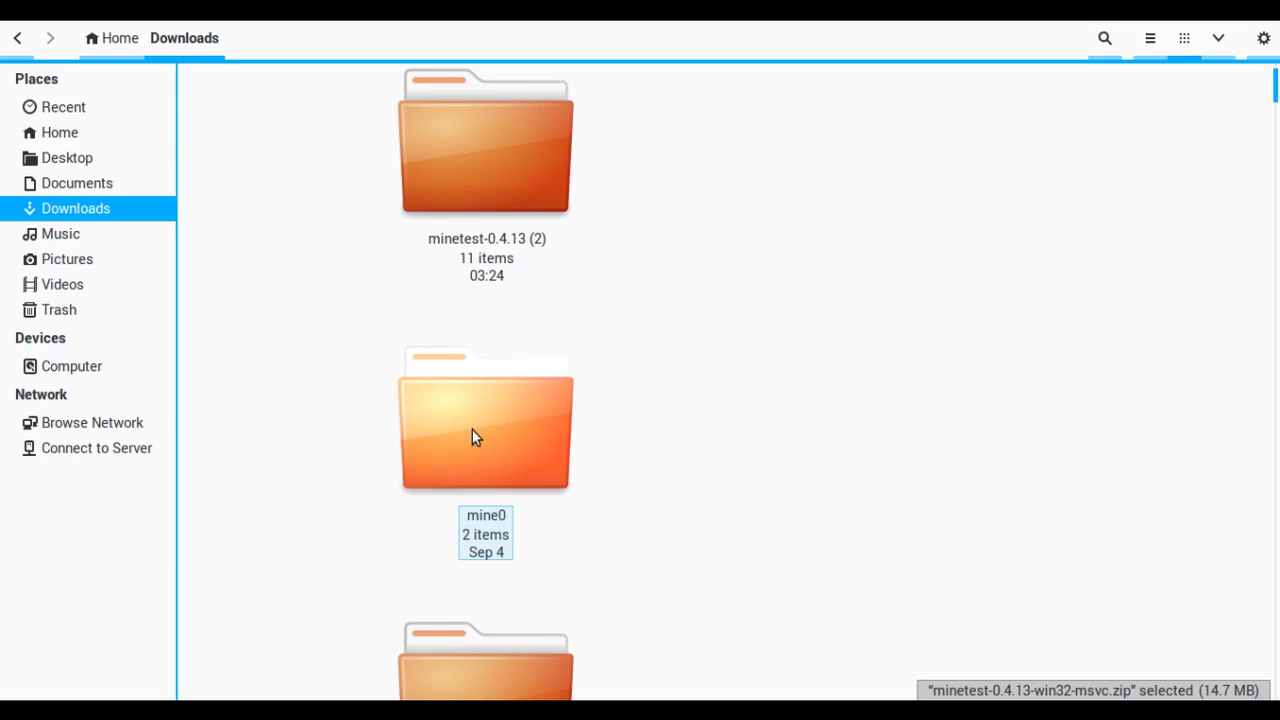
scroll(480, 432, up, 1)
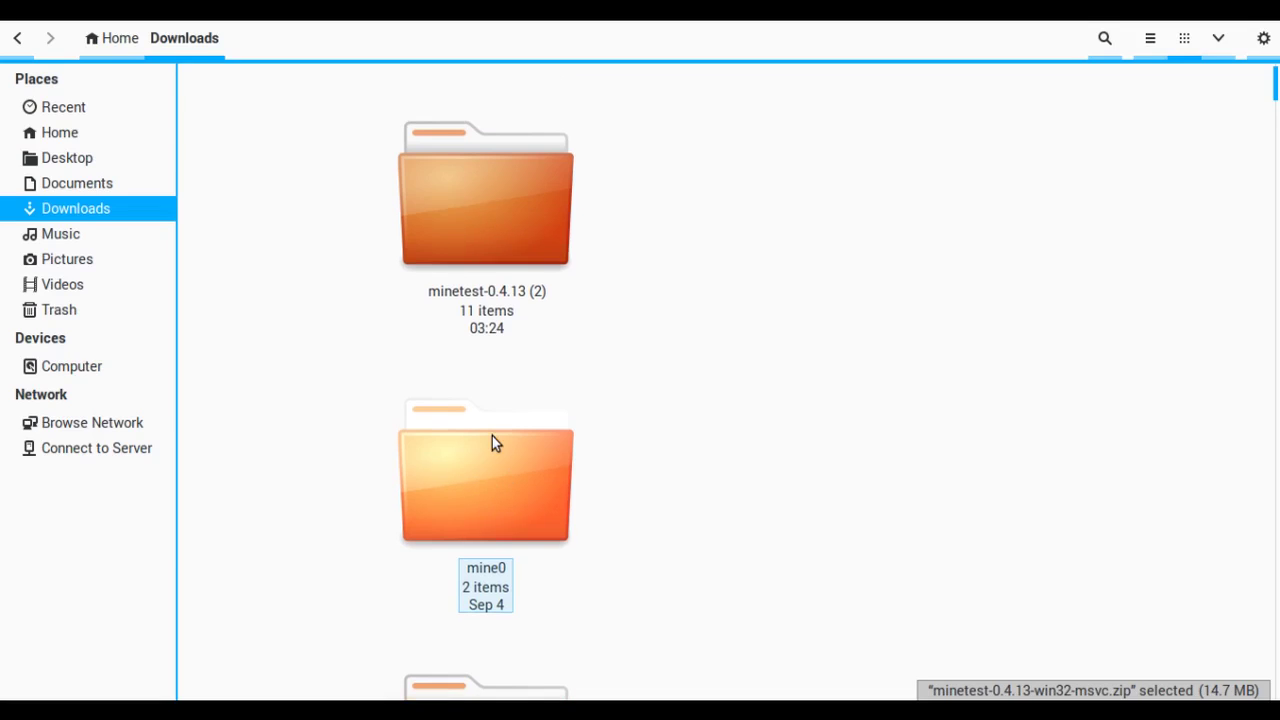
double_click(490, 292)
scroll(650, 447, down, 6)
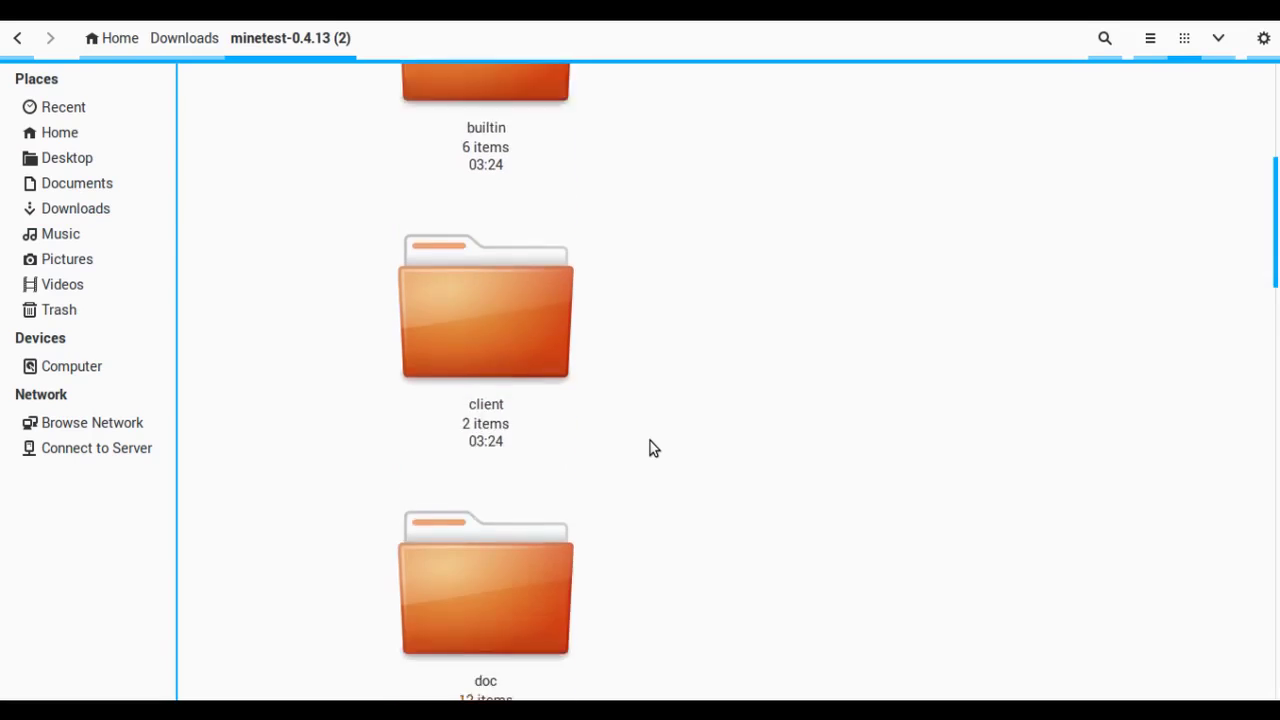
scroll(650, 441, down, 3)
scroll(652, 442, down, 3)
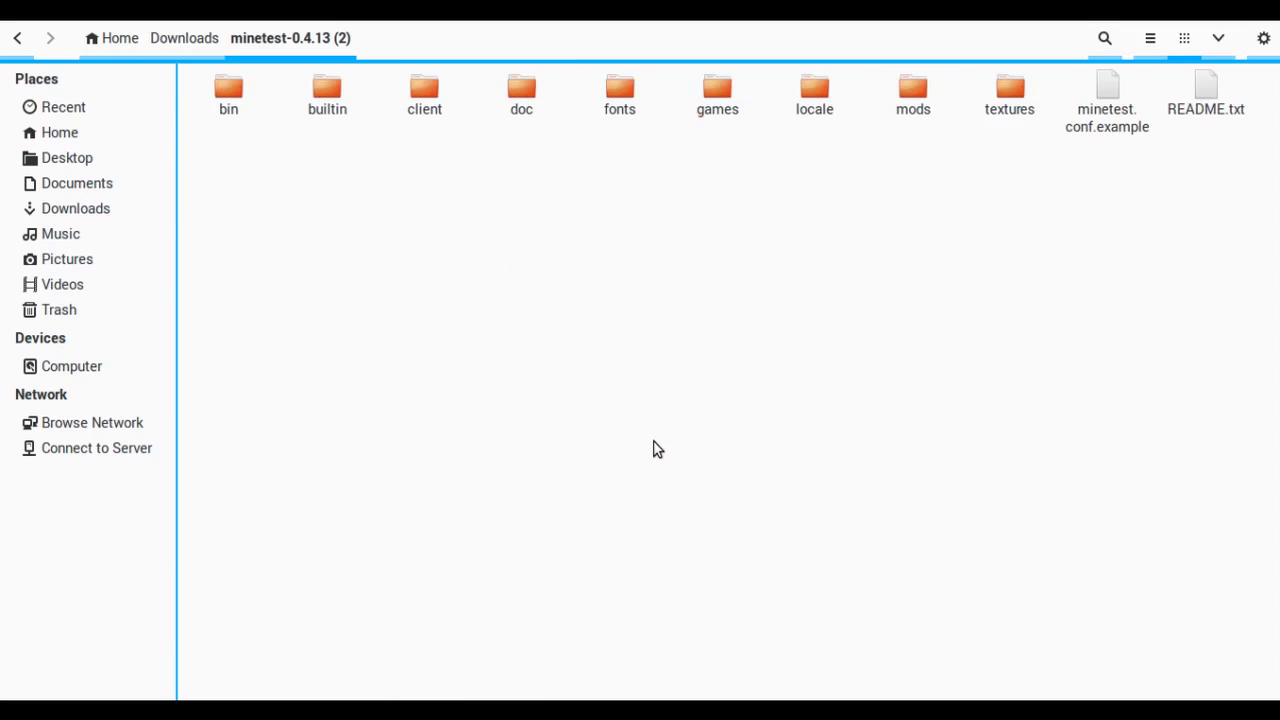
scroll(657, 449, up, 2)
scroll(654, 449, down, 1)
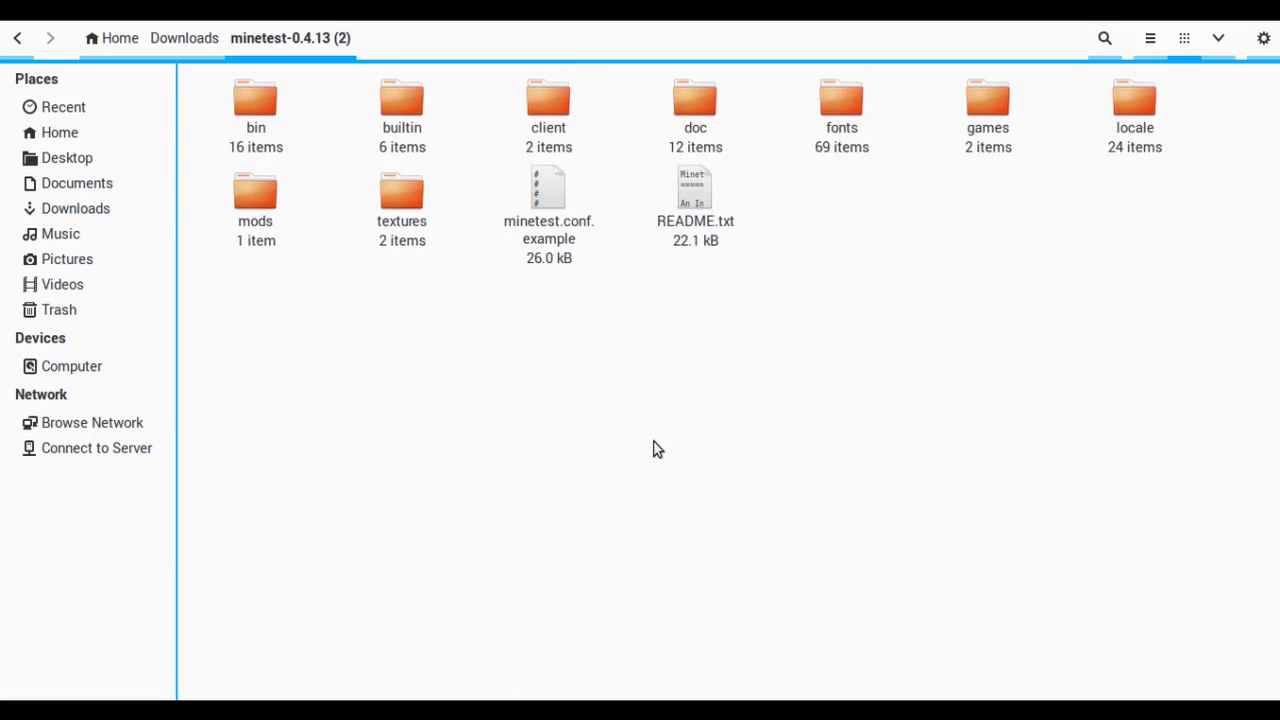
scroll(654, 449, up, 1)
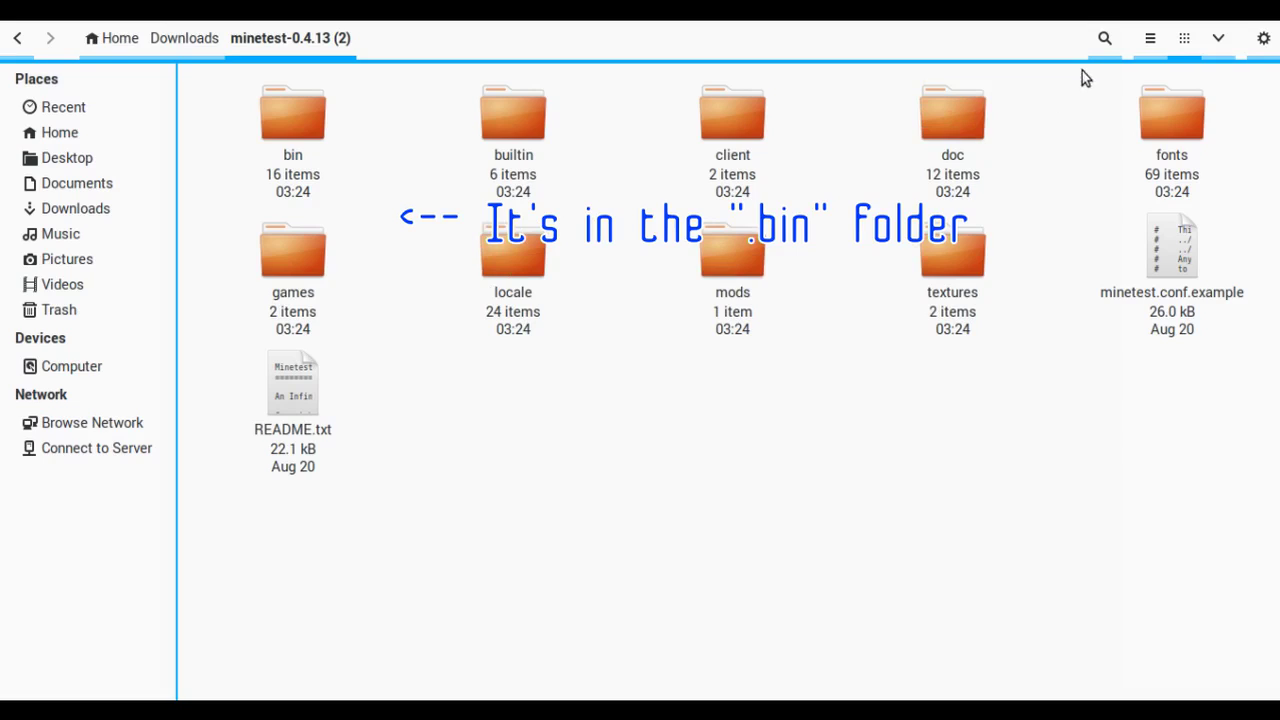
Search the extracted folder for minetest.exe and launch it.
click(1105, 38)
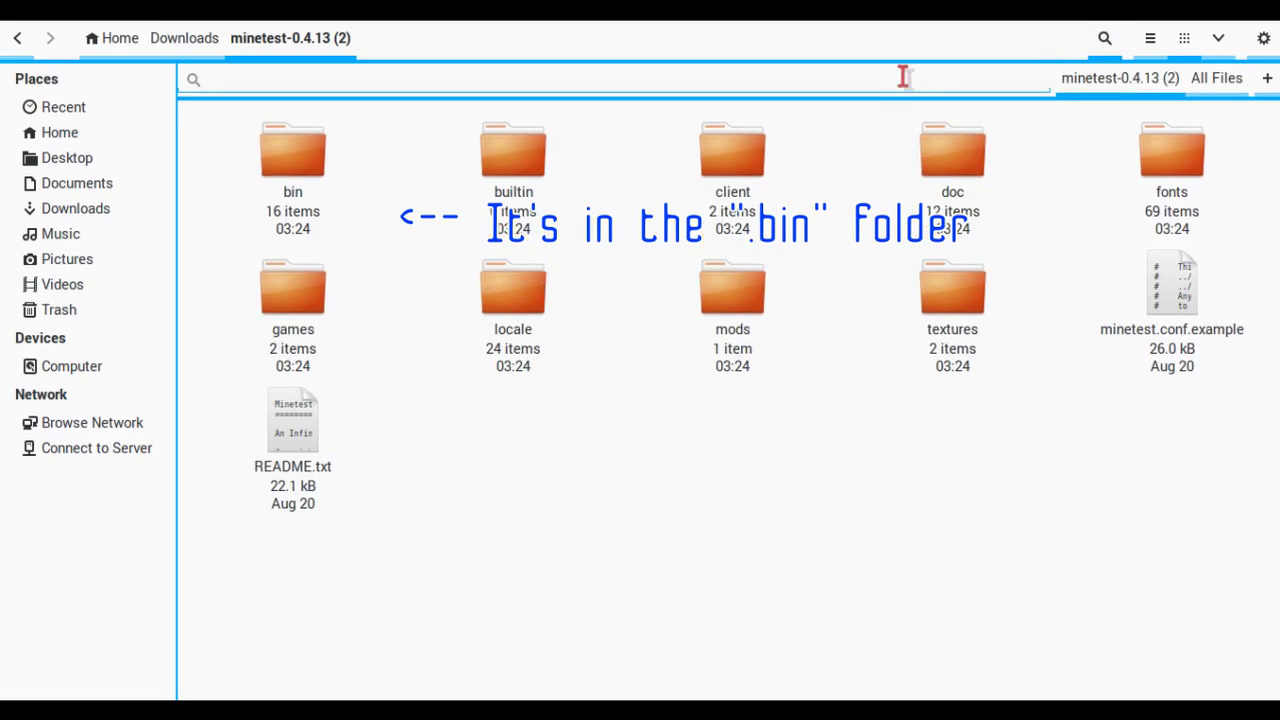
text(minetest.)
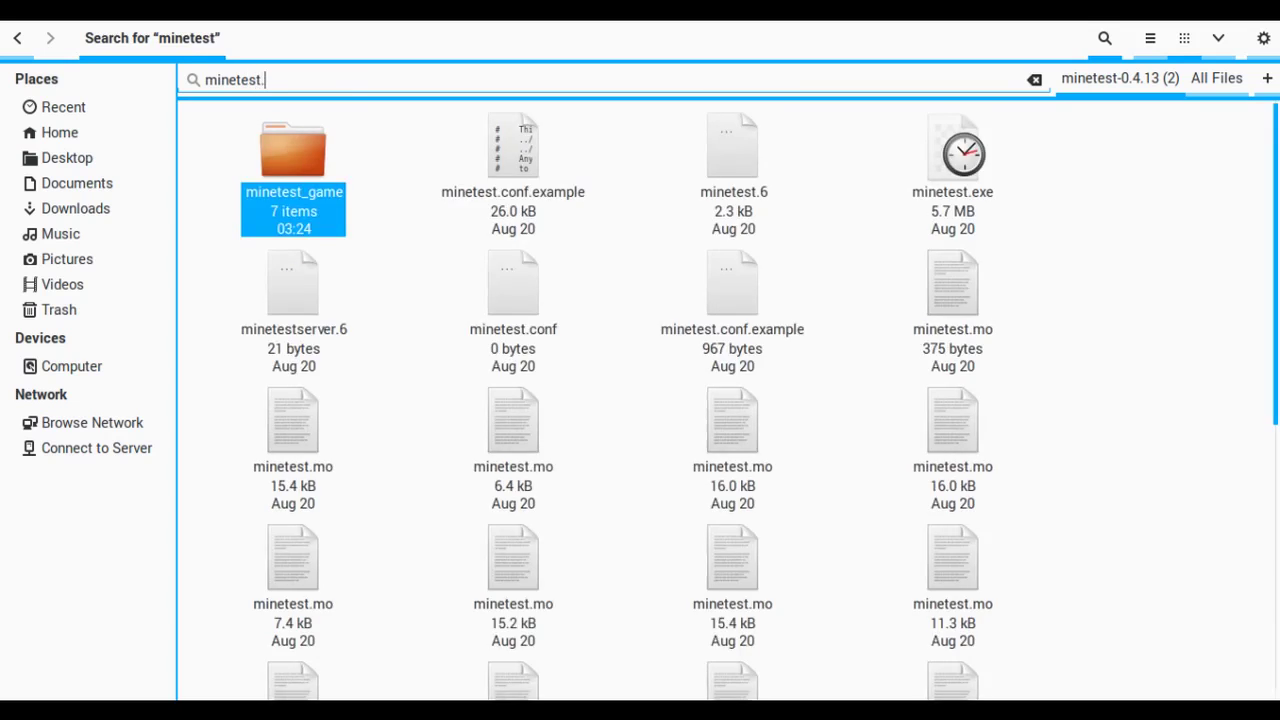
text(exe)
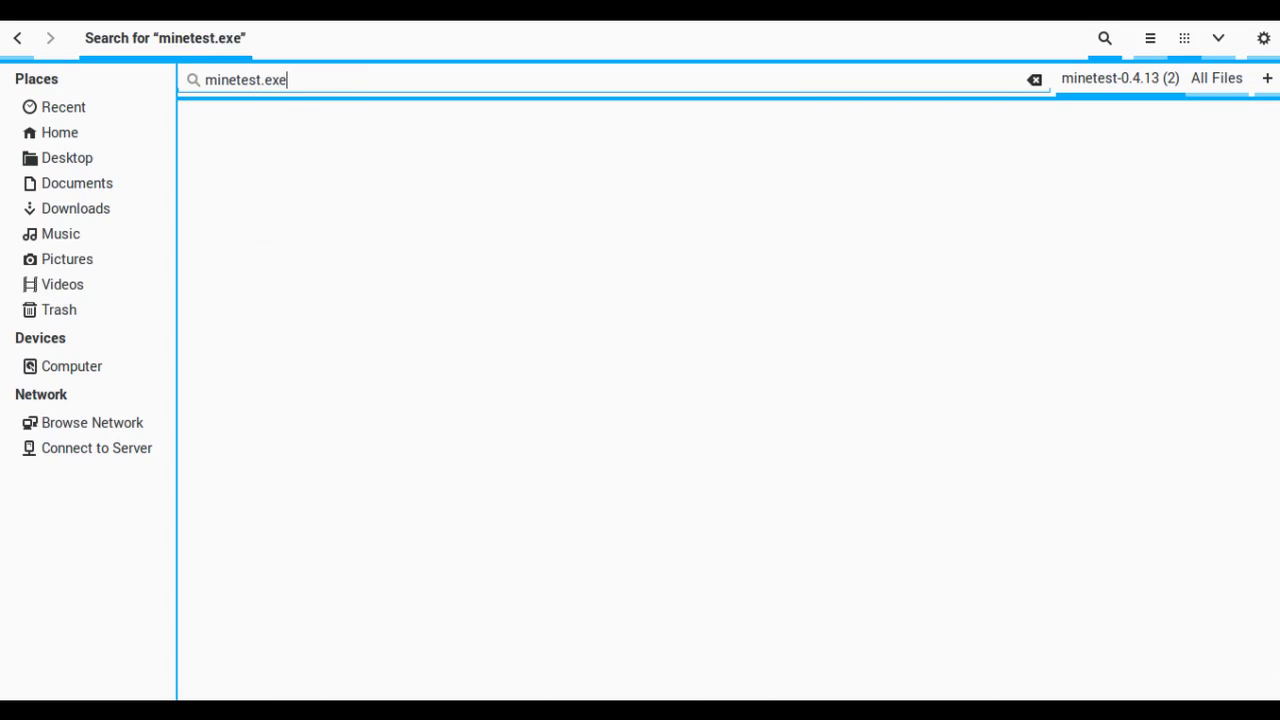
click(662, 165)
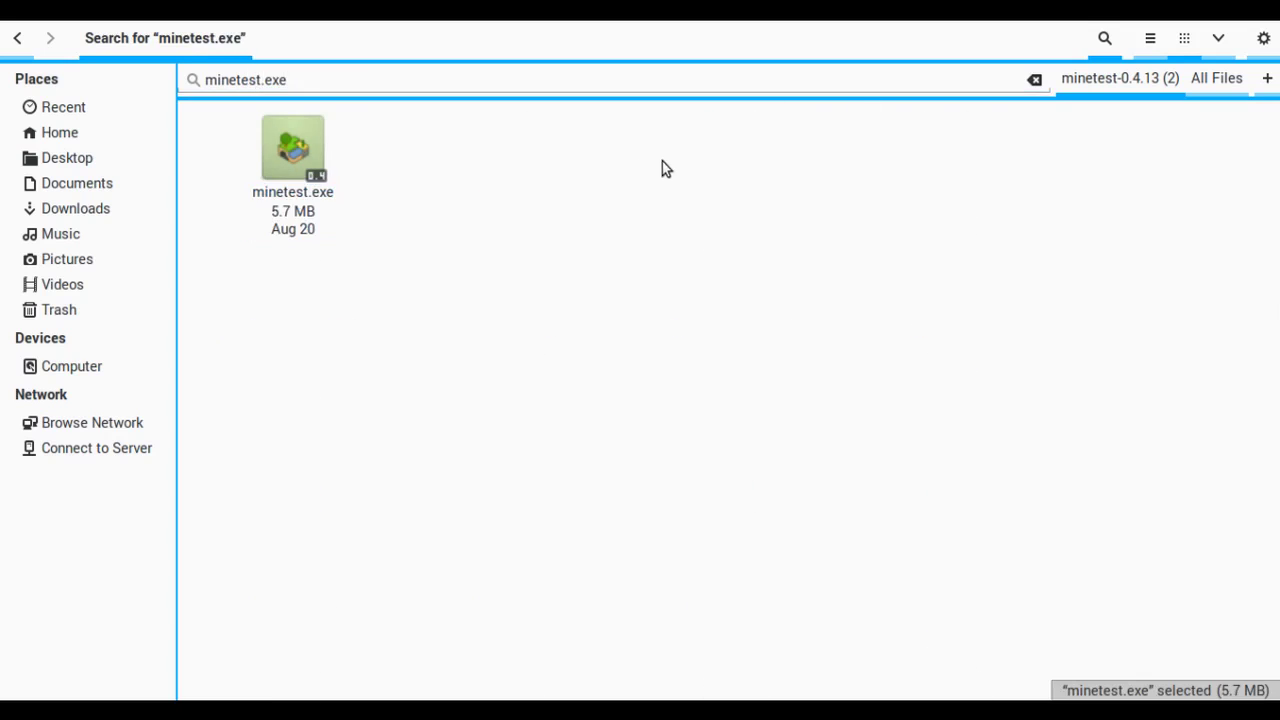
double_click(288, 197)
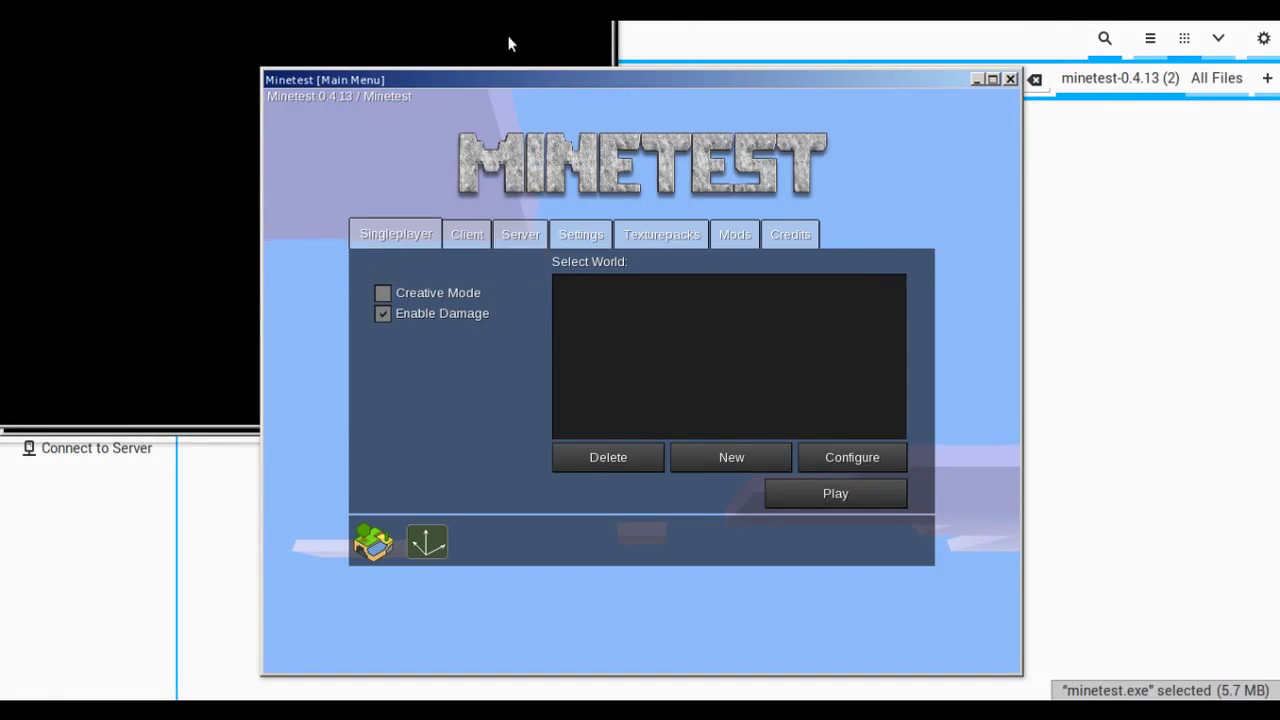
Bring the Minetest main menu window in front of the console window and maximize it.
drag(416, 80, 604, 77)
click(391, 24)
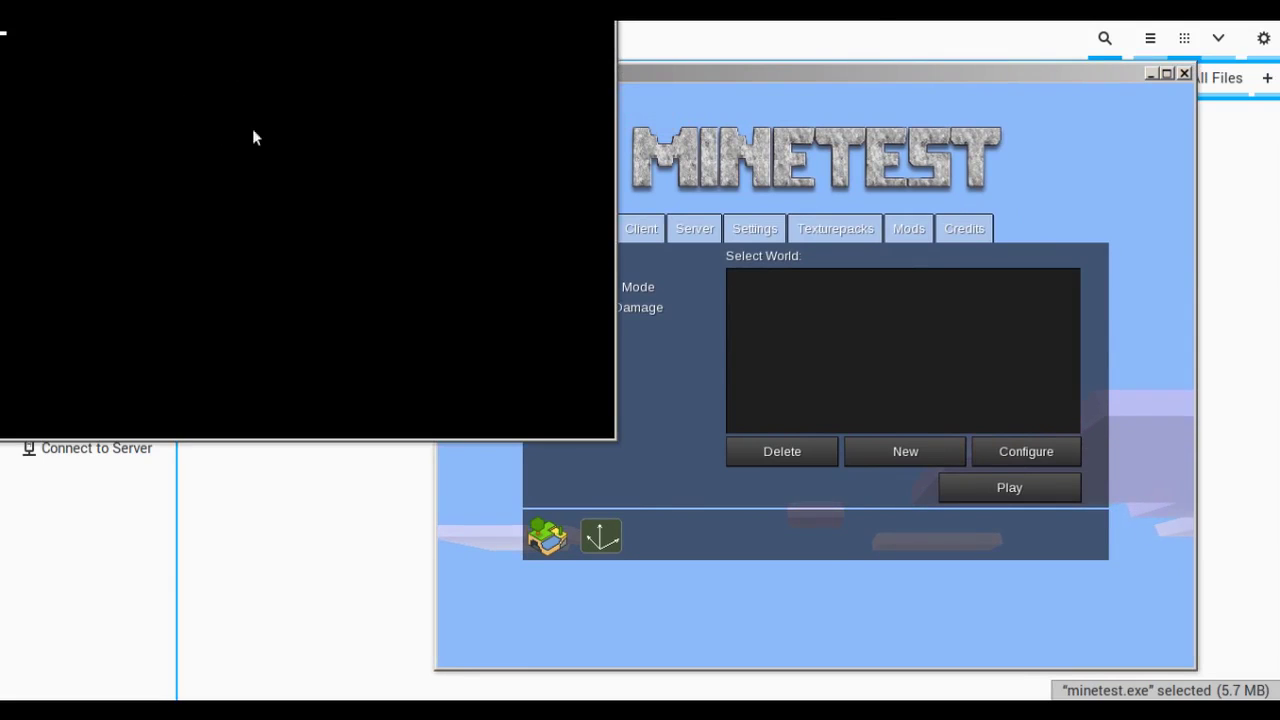
mouse_move(639, 80)
mouse_down()
mouse_move(680, 80)
mouse_move(486, 105)
mouse_move(636, 56)
mouse_up()
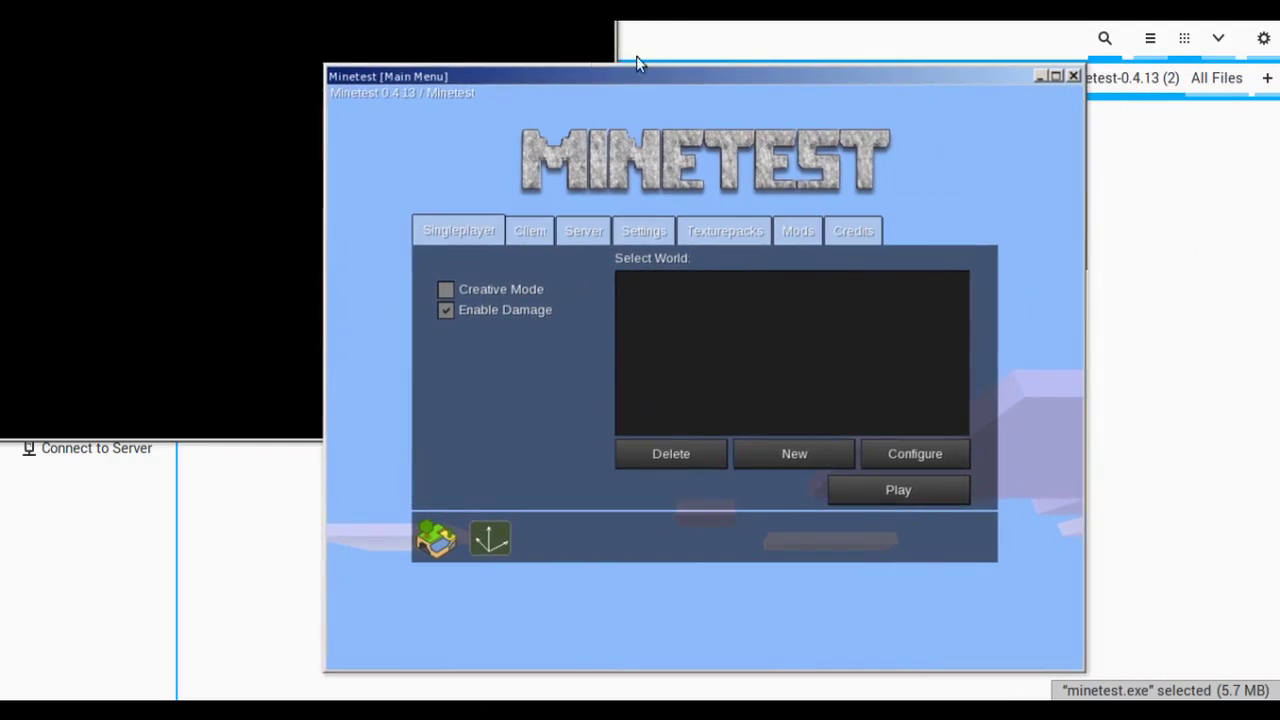
click(1055, 76)
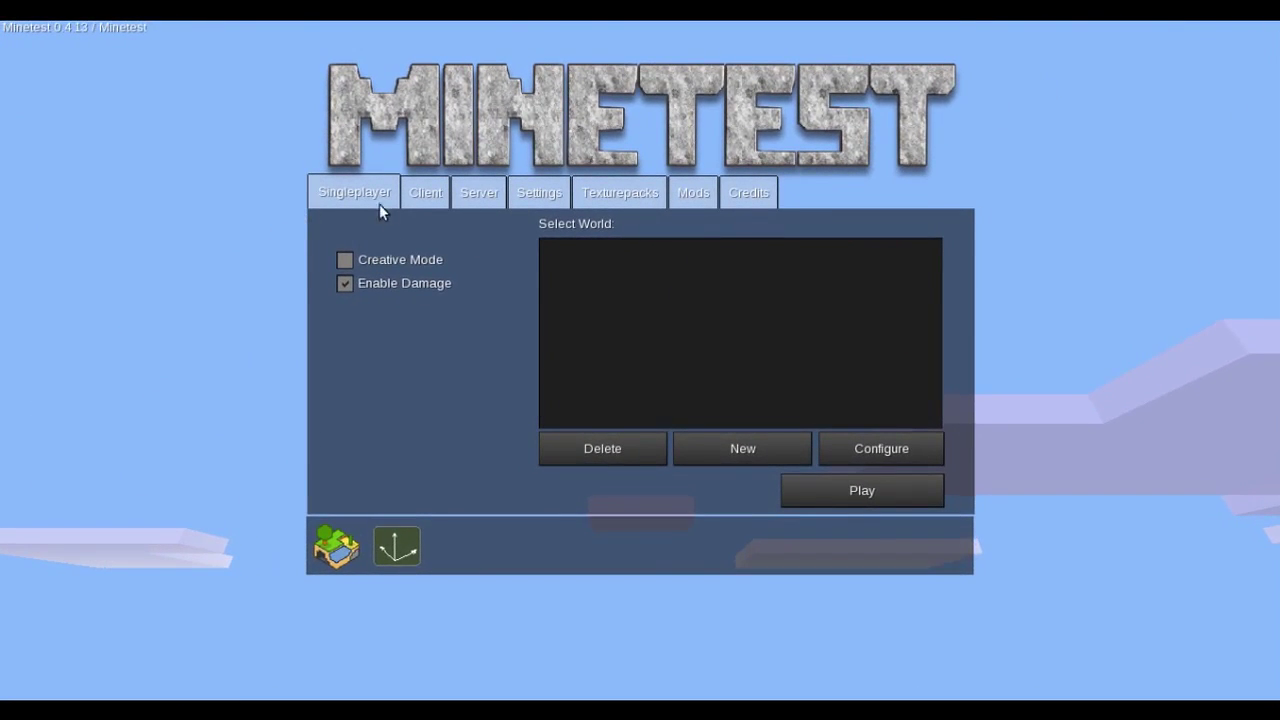
Look through the main menu's Singleplayer, Client, Server, Settings and Texturepacks pages, ending on the Server page.
click(429, 194)
click(489, 187)
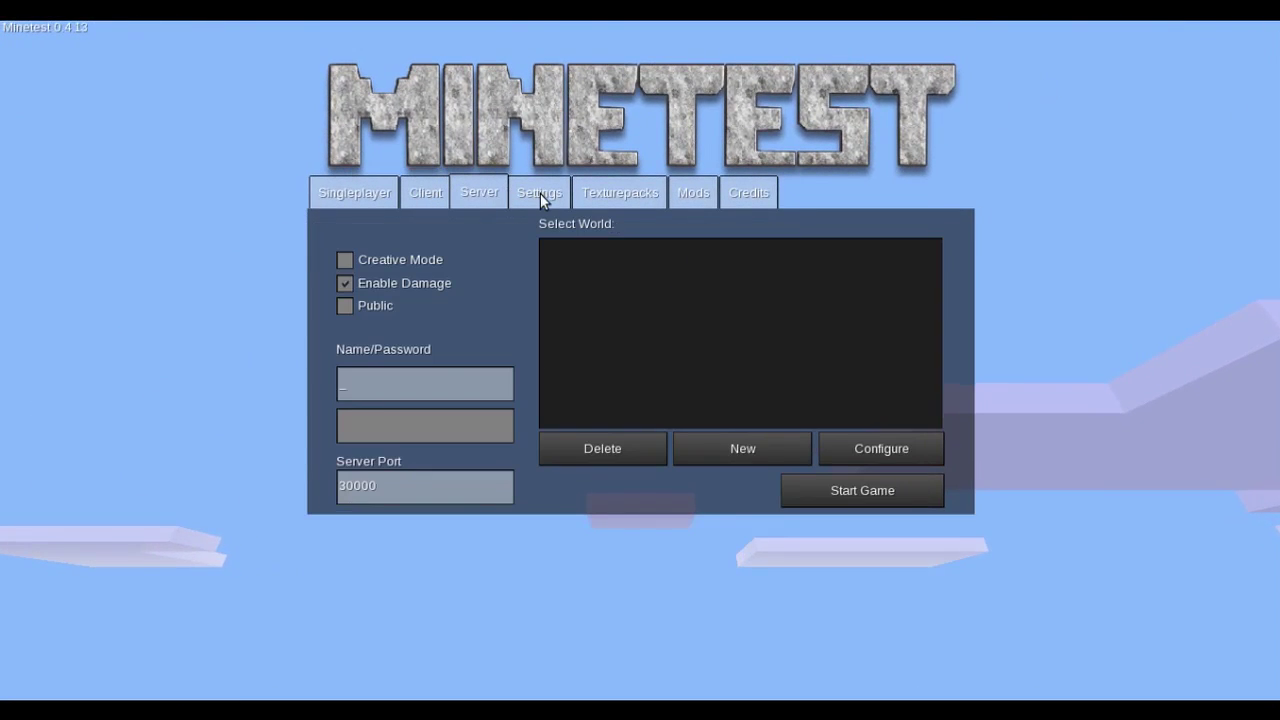
click(540, 193)
click(630, 193)
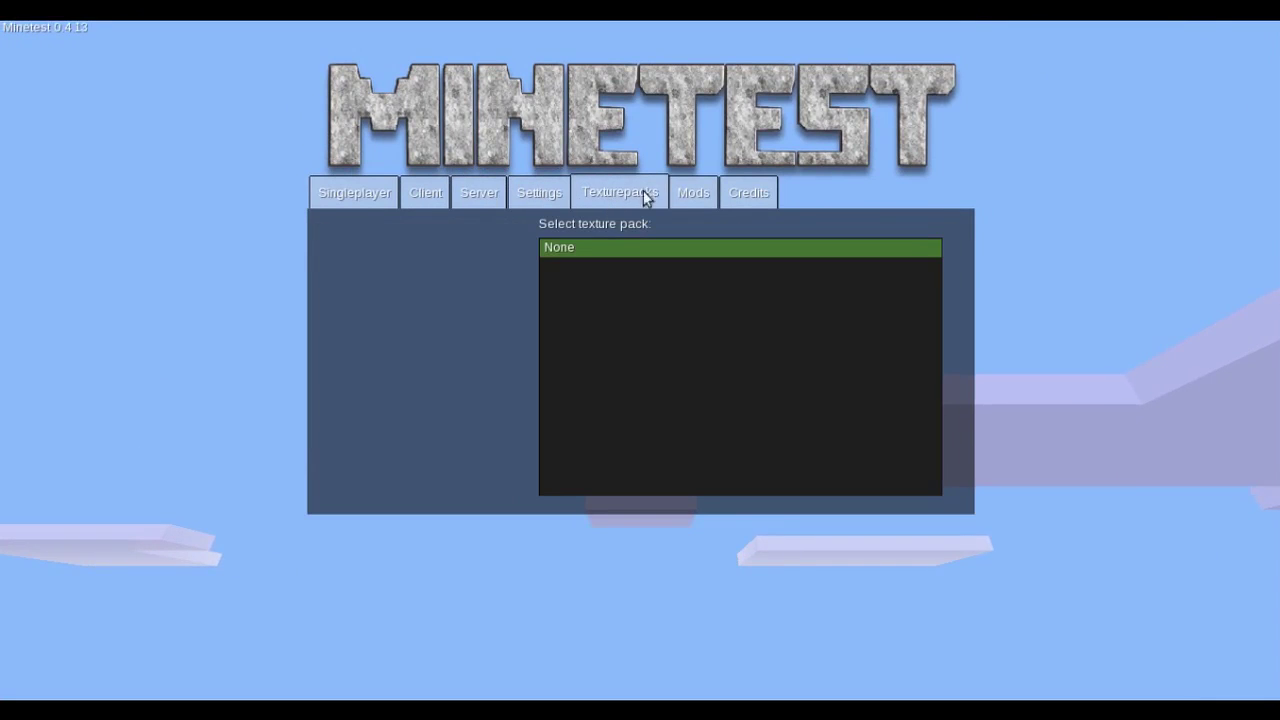
click(722, 194)
click(367, 195)
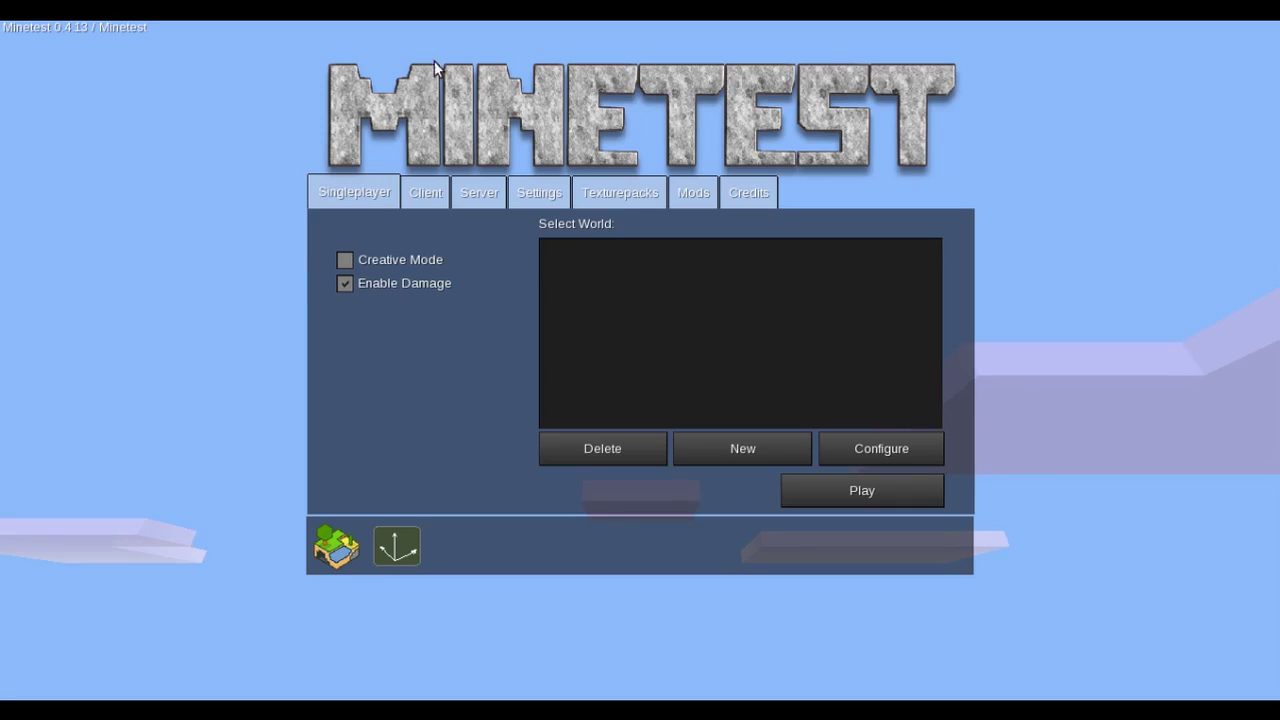
click(435, 194)
click(474, 196)
click(425, 194)
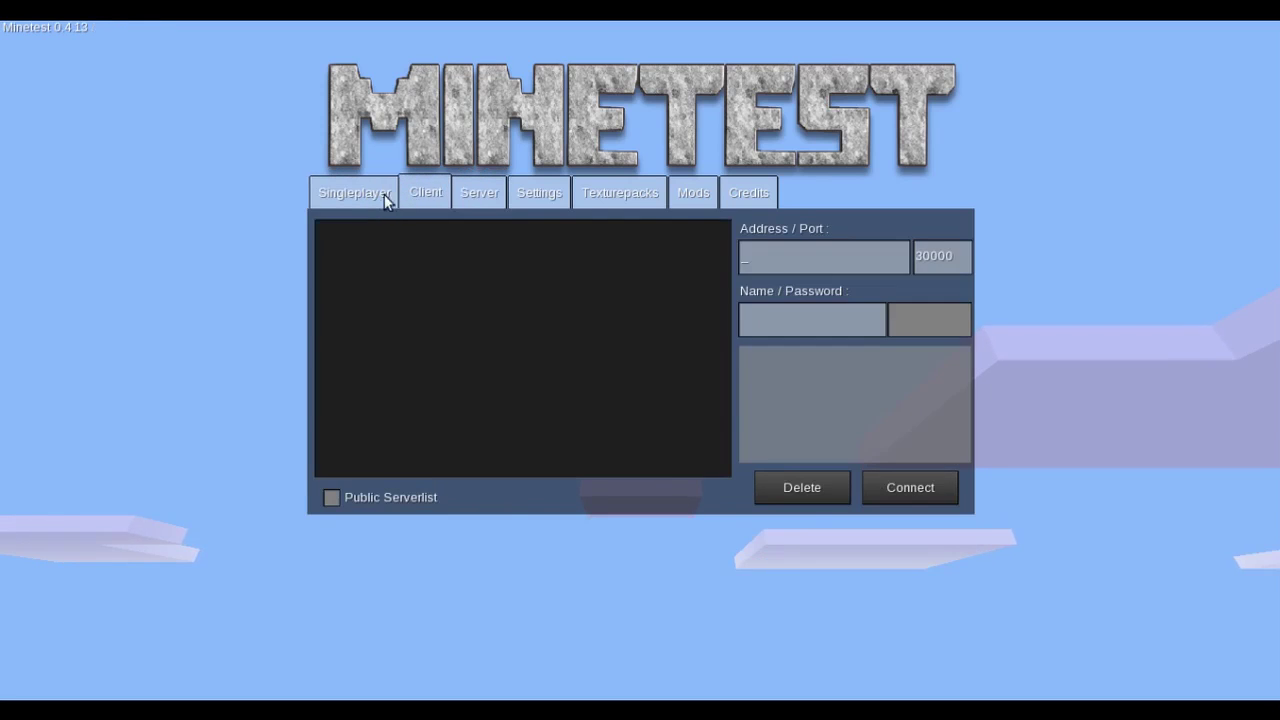
click(382, 194)
click(416, 199)
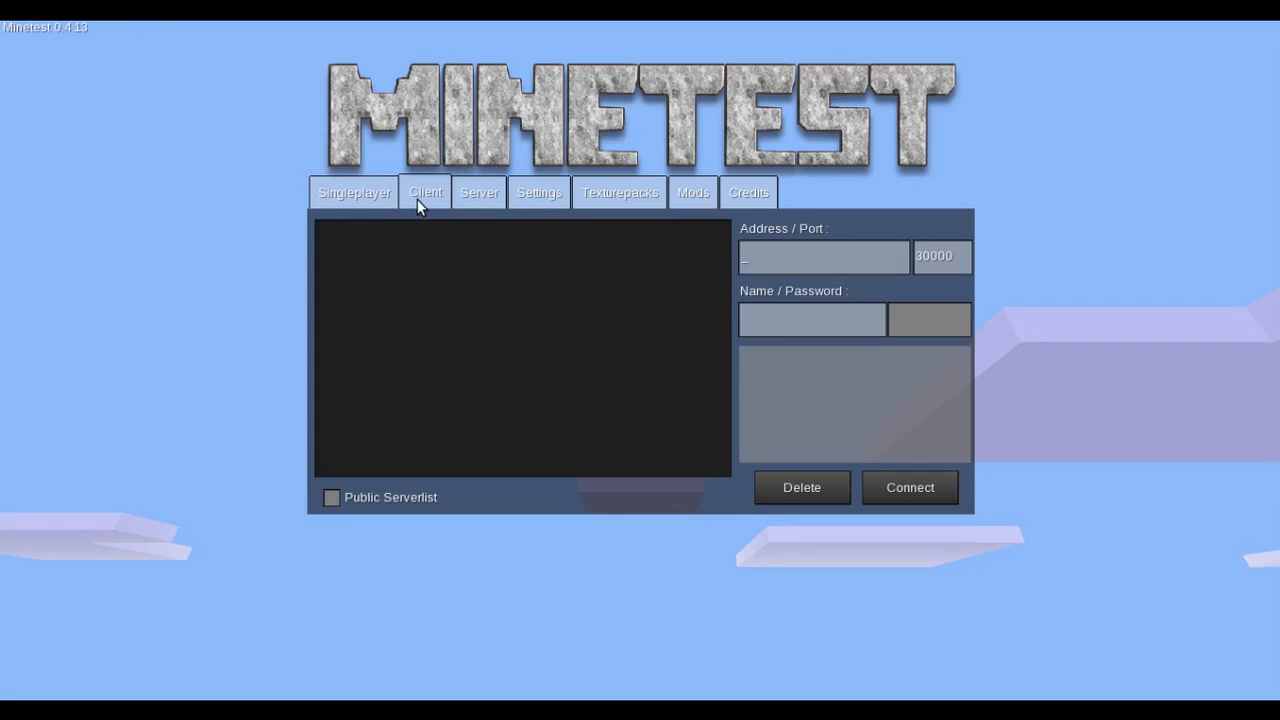
click(492, 193)
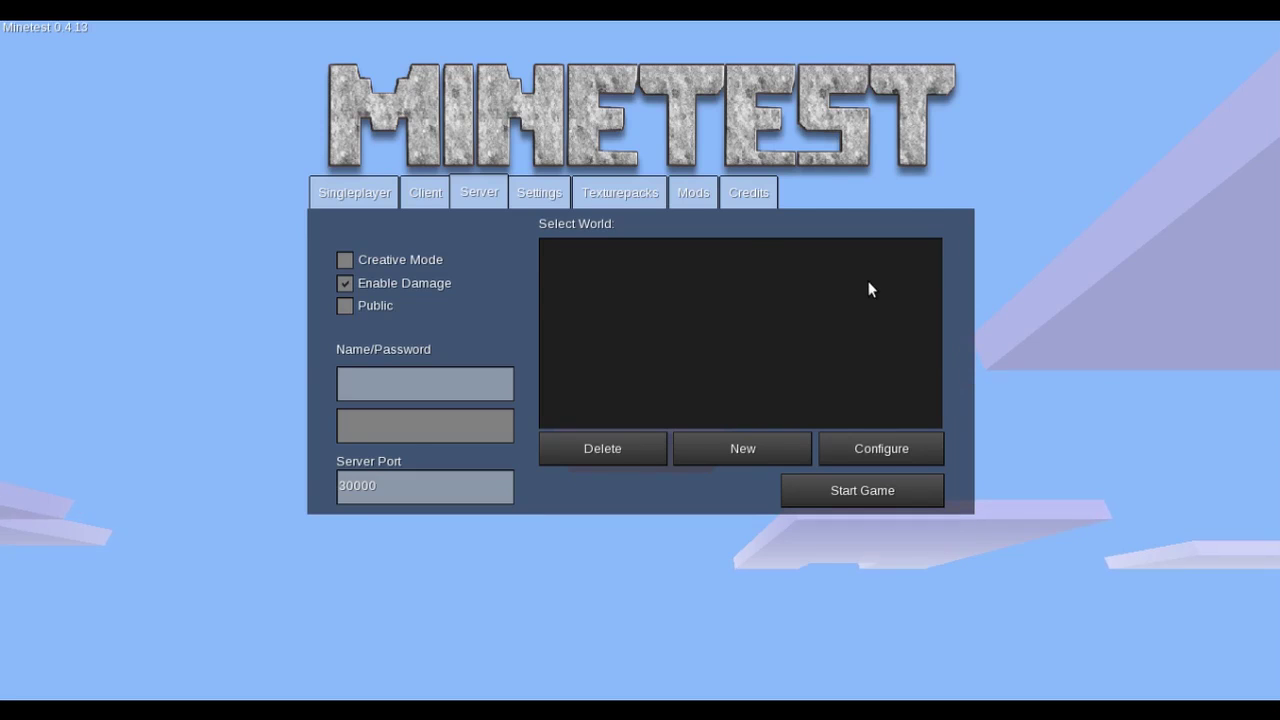
Review the Texturepacks, Credits, Mods and Settings pages of the main menu, then return to the Singleplayer page.
click(617, 190)
click(745, 193)
click(693, 193)
click(550, 195)
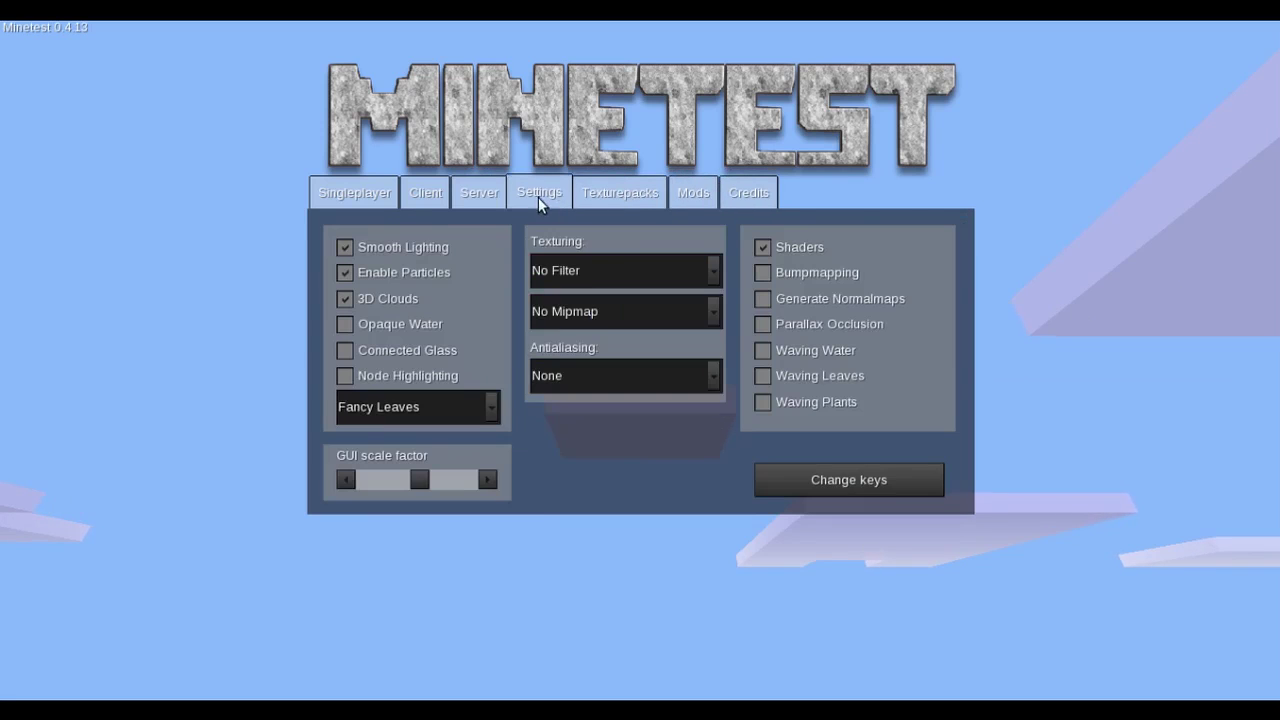
click(690, 194)
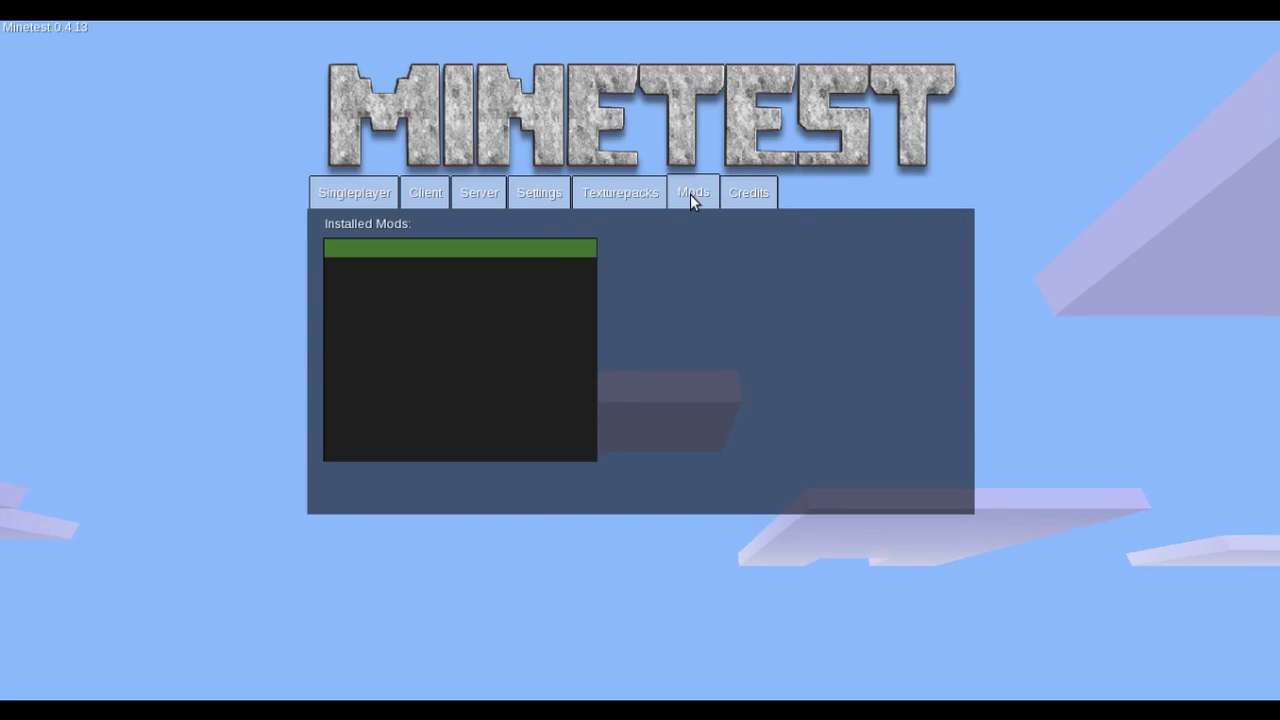
click(663, 192)
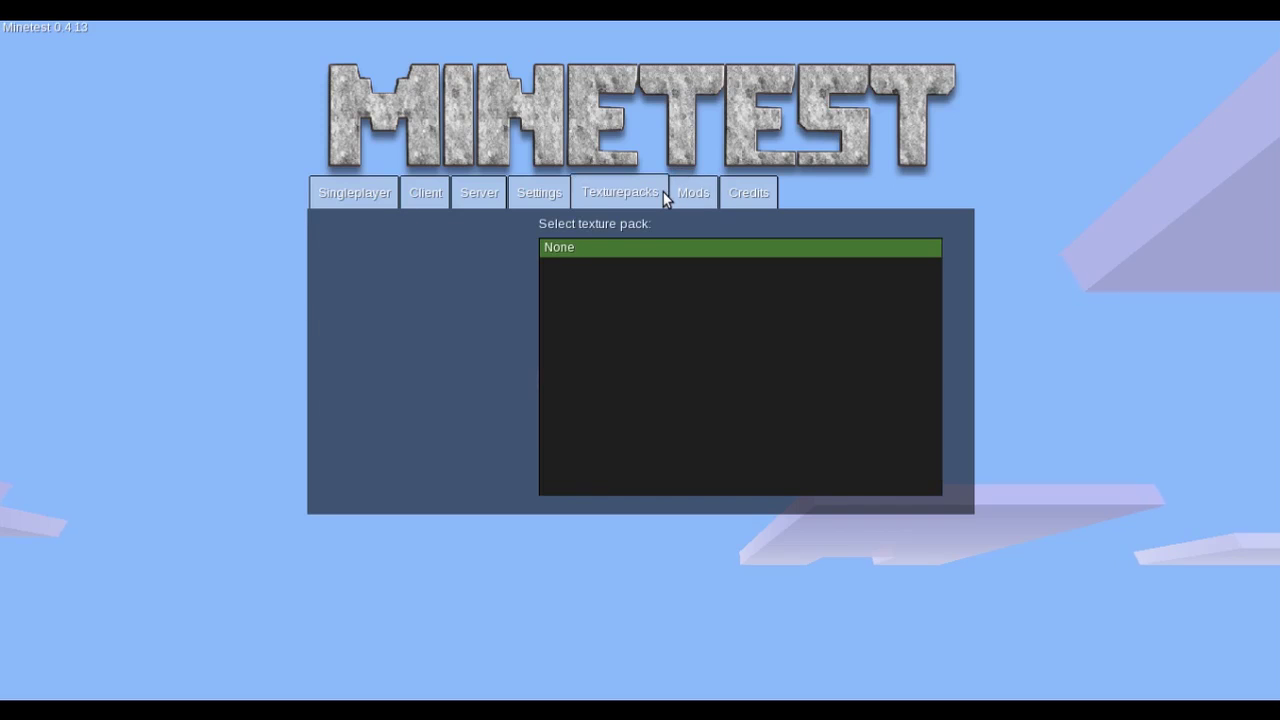
click(536, 204)
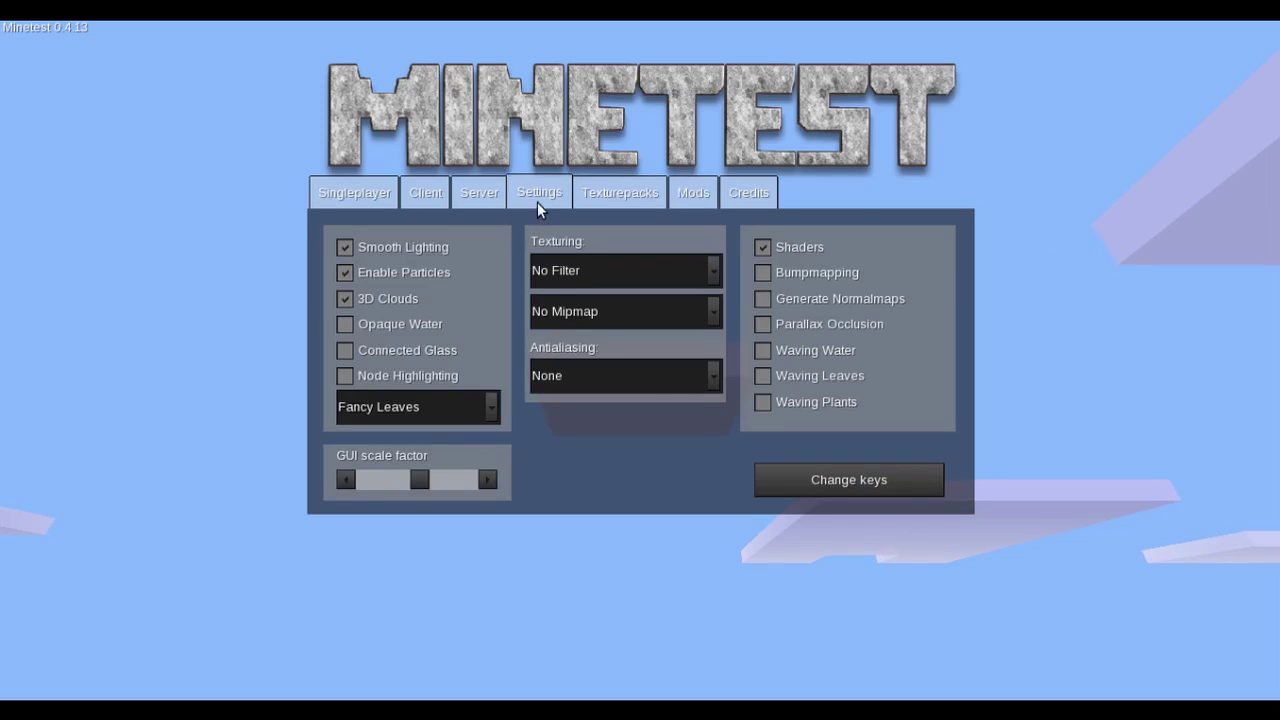
click(752, 195)
click(531, 202)
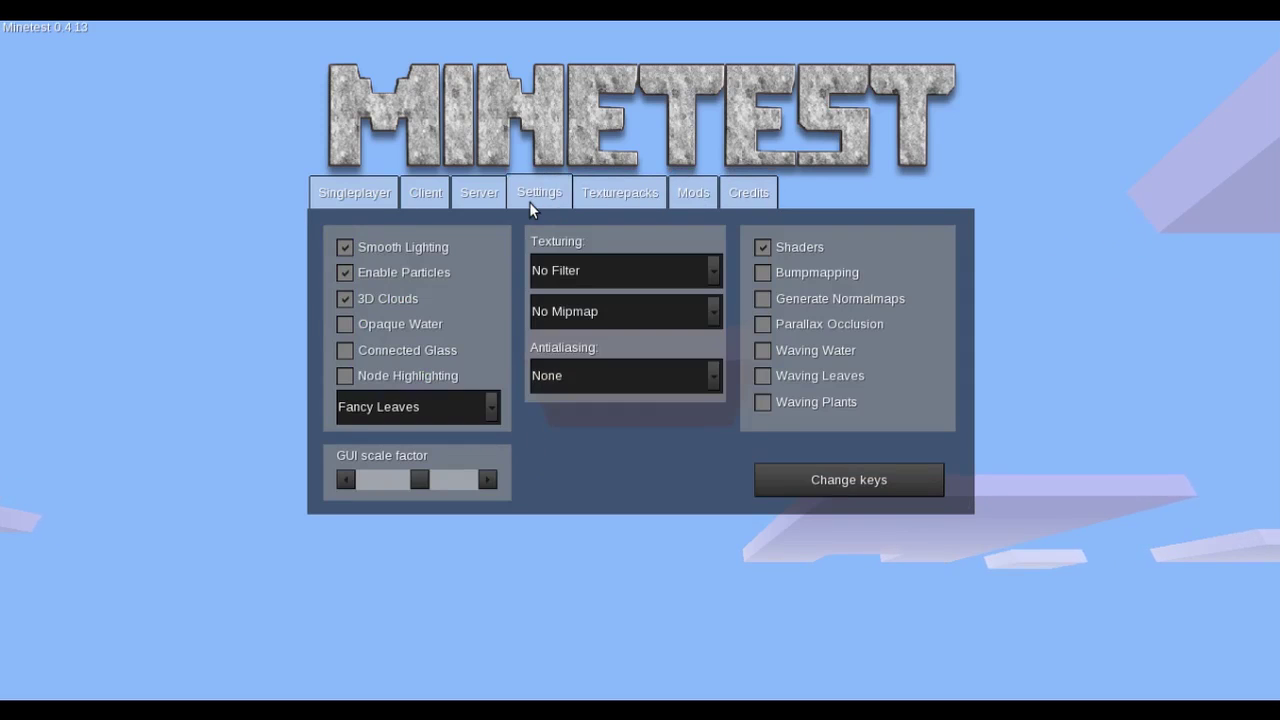
click(375, 193)
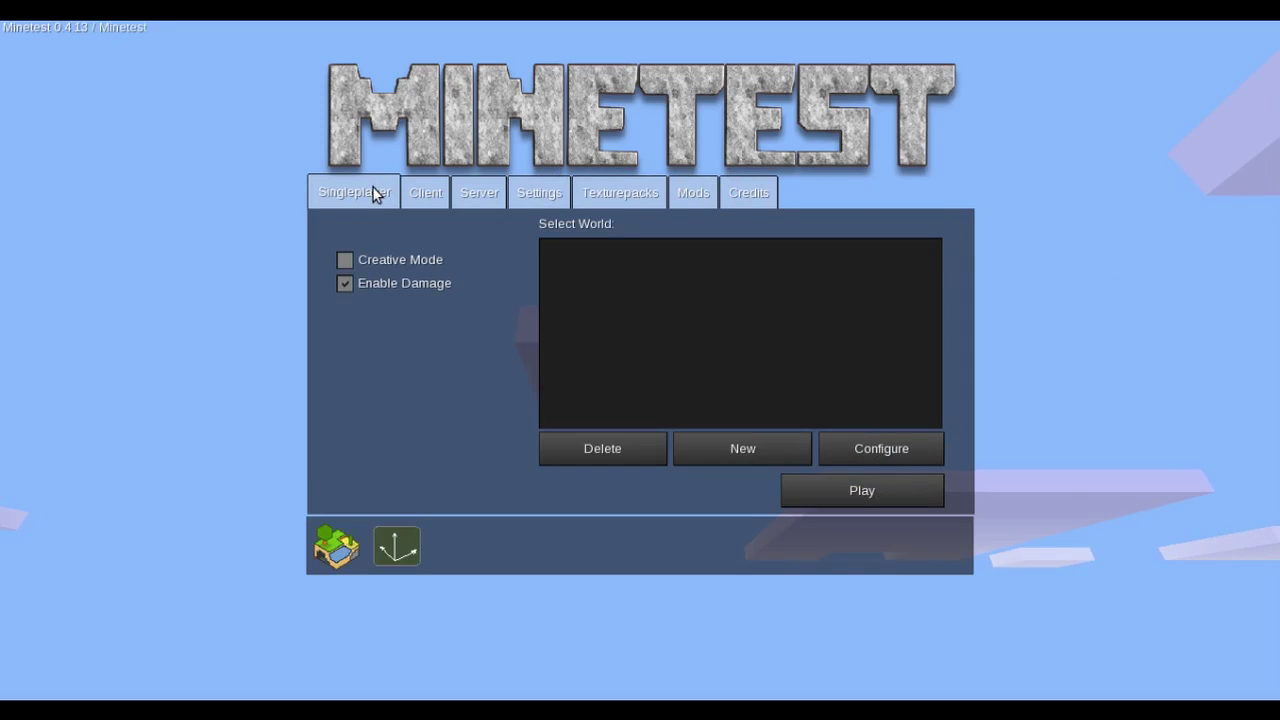